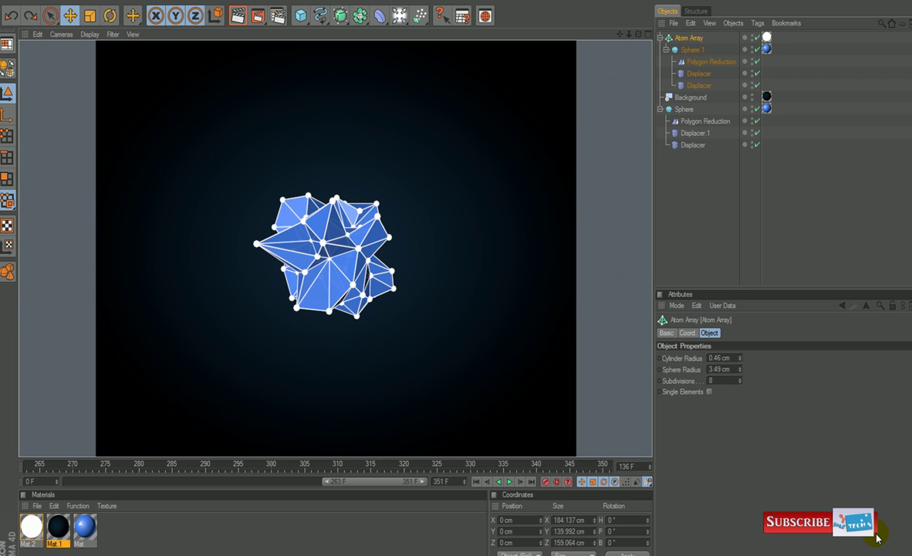
Delete the Atom Array and the old Sphere, leaving only the Background
click(689, 39)
key(Delete)
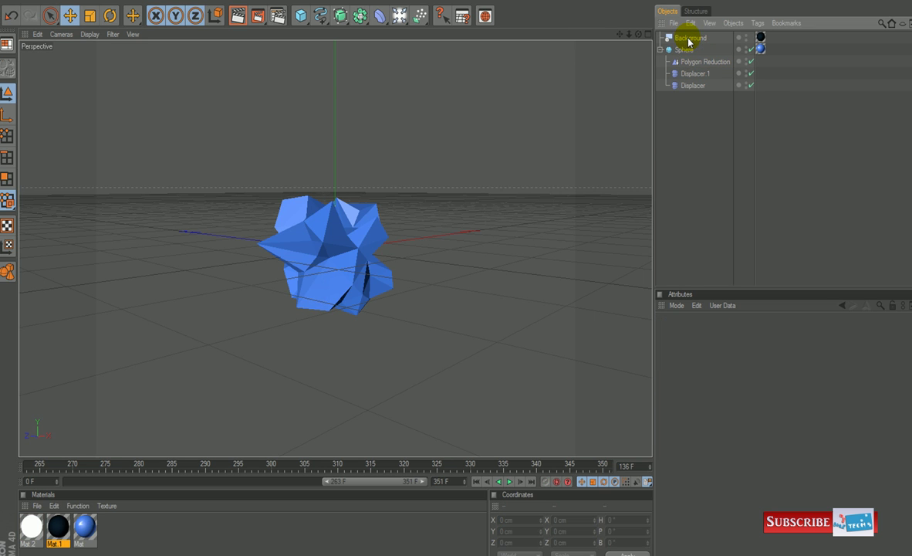
click(686, 49)
key(Delete)
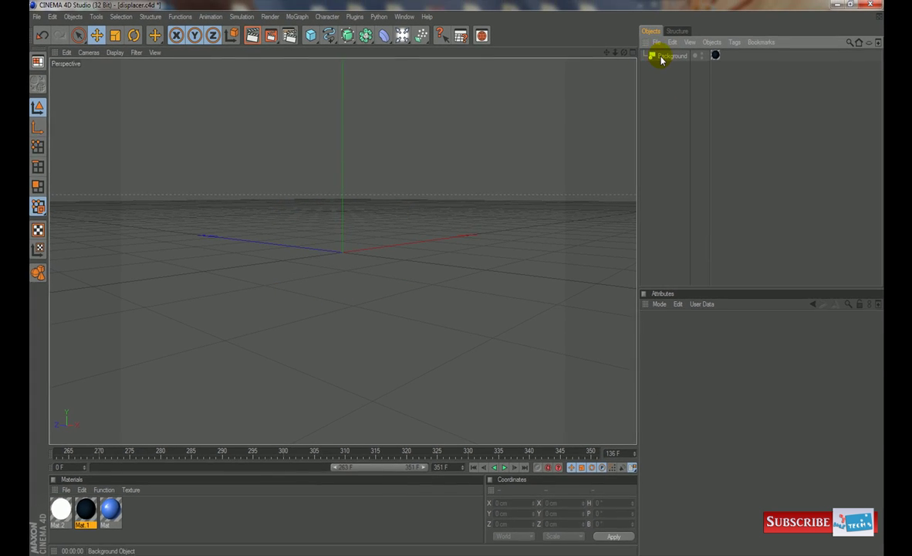
click(689, 38)
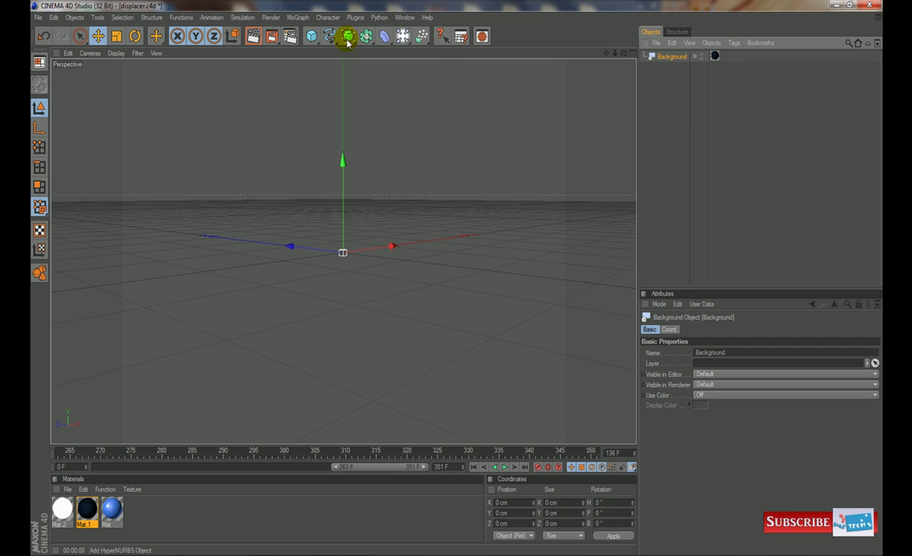
Add a new Sphere with a Displacer deformer nested under it
click(313, 36)
click(381, 45)
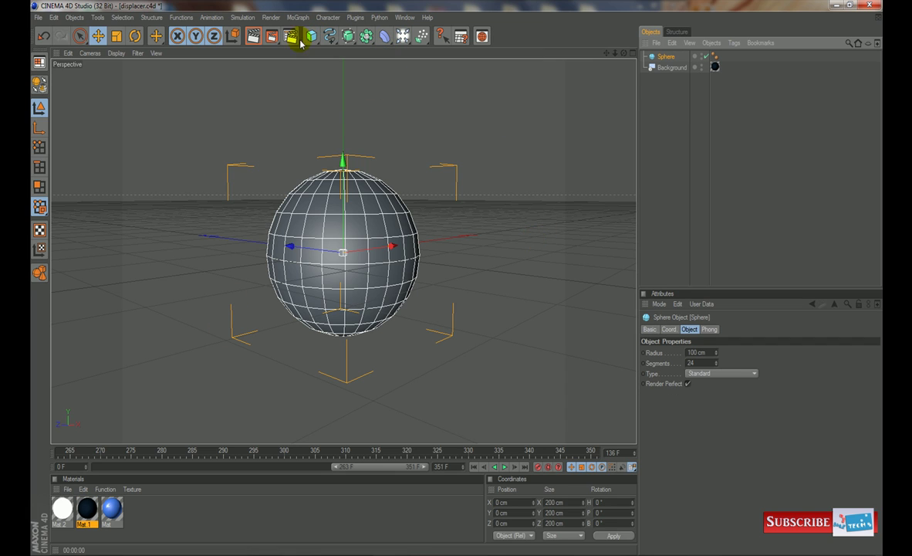
click(382, 39)
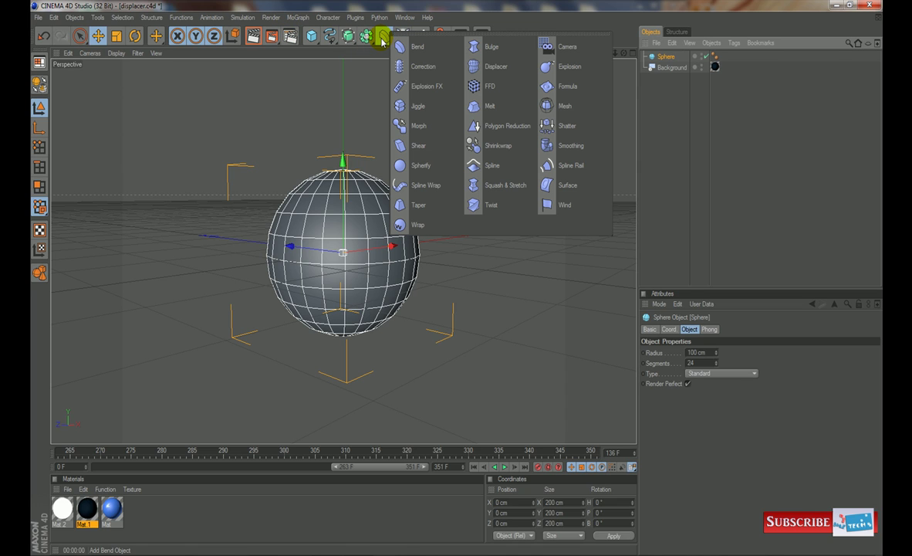
click(495, 66)
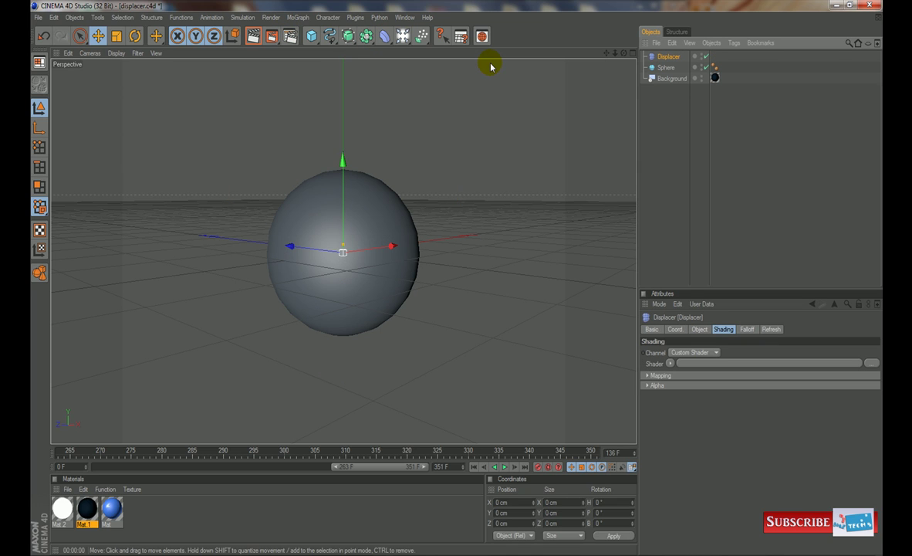
drag(667, 58, 668, 115)
click(662, 157)
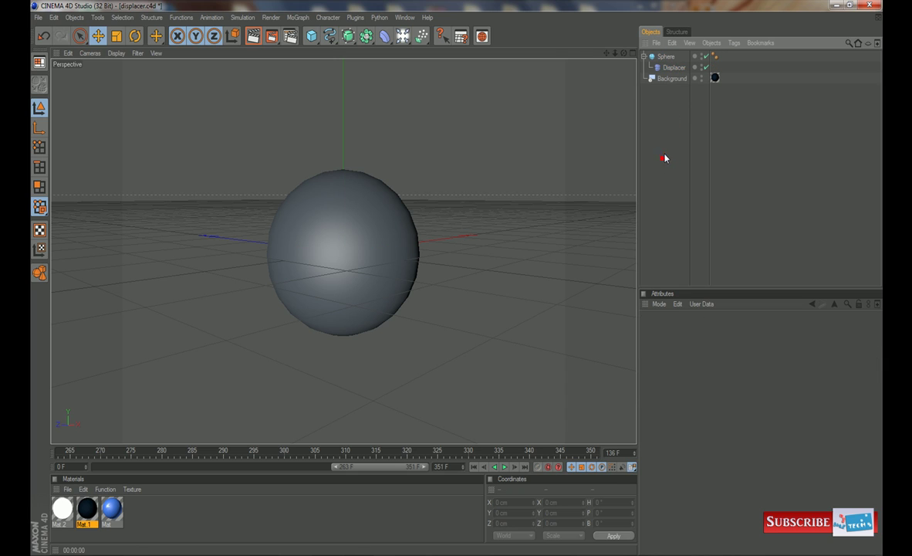
Set the Displacer's shader to Noise, then select the Sphere's Phong tag
mouse_move(669, 58)
mouse_down()
mouse_move(669, 73)
mouse_move(652, 60)
mouse_up()
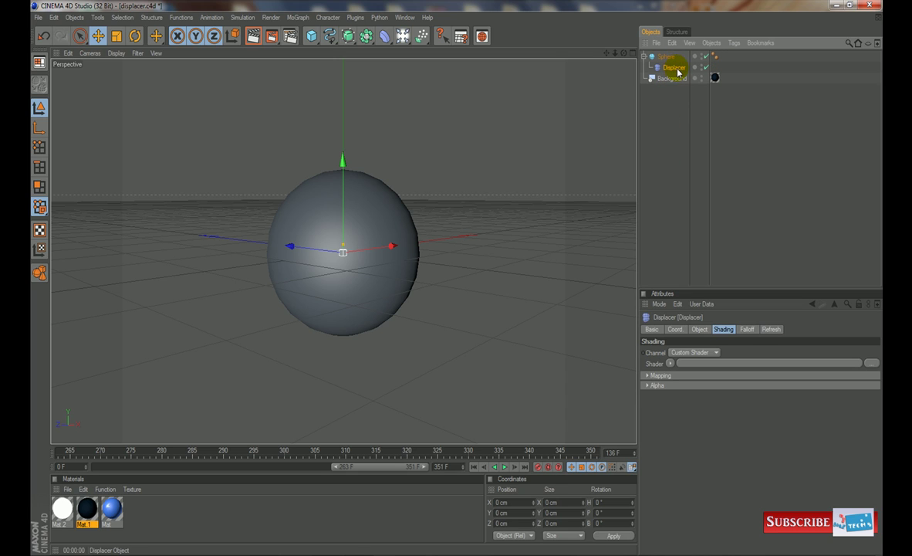
click(722, 330)
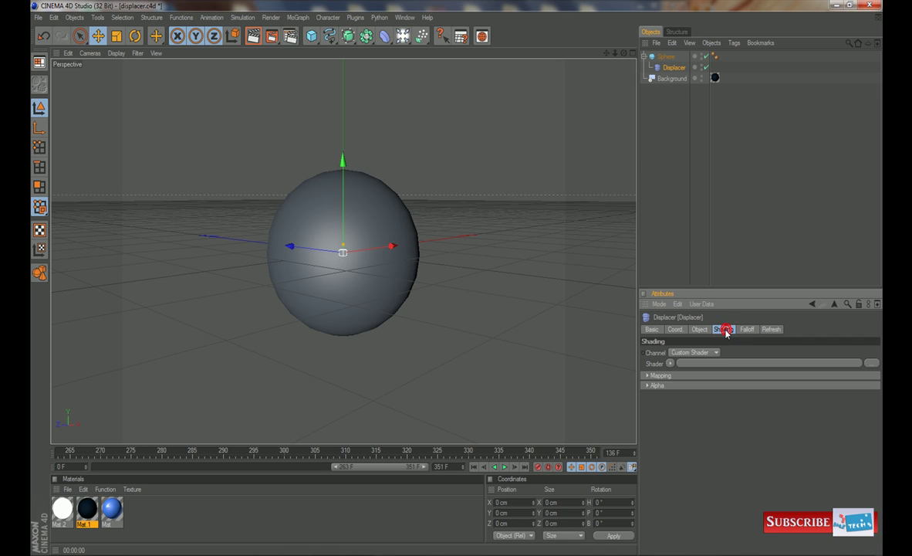
click(670, 364)
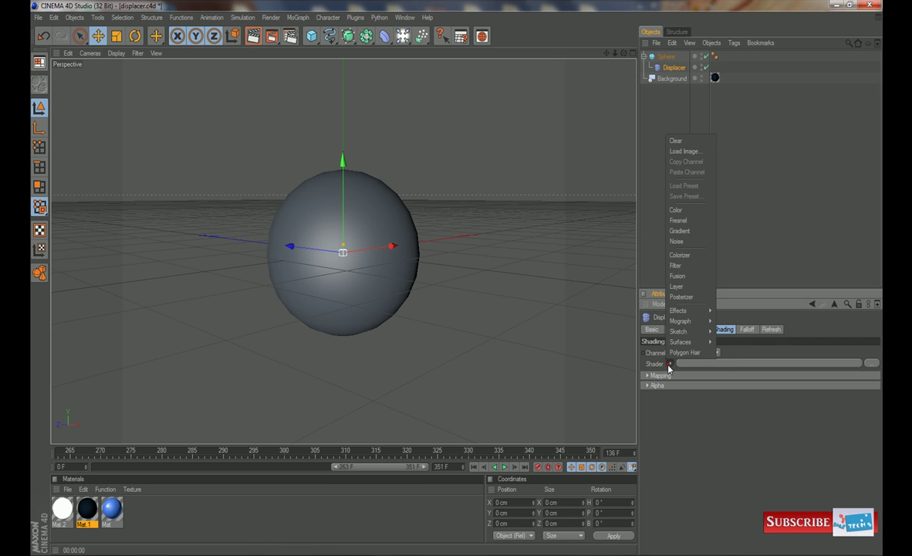
click(683, 243)
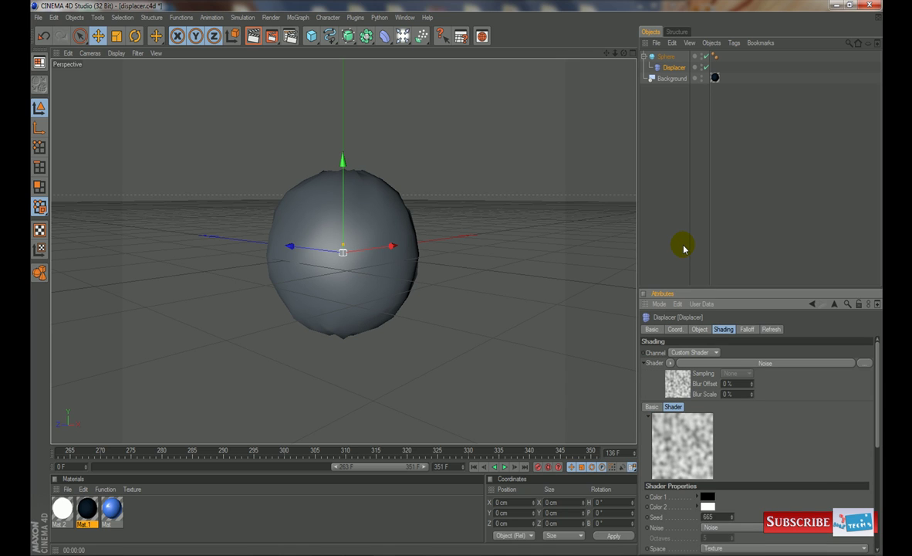
click(738, 151)
click(715, 58)
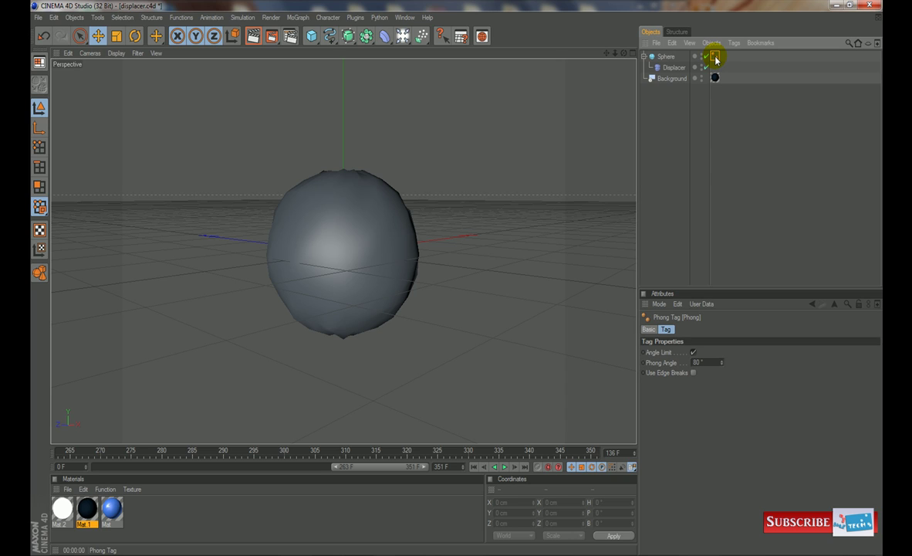
Remove the Phong tag and change the Sphere type to Icosahedron for triangular facets
key(Delete)
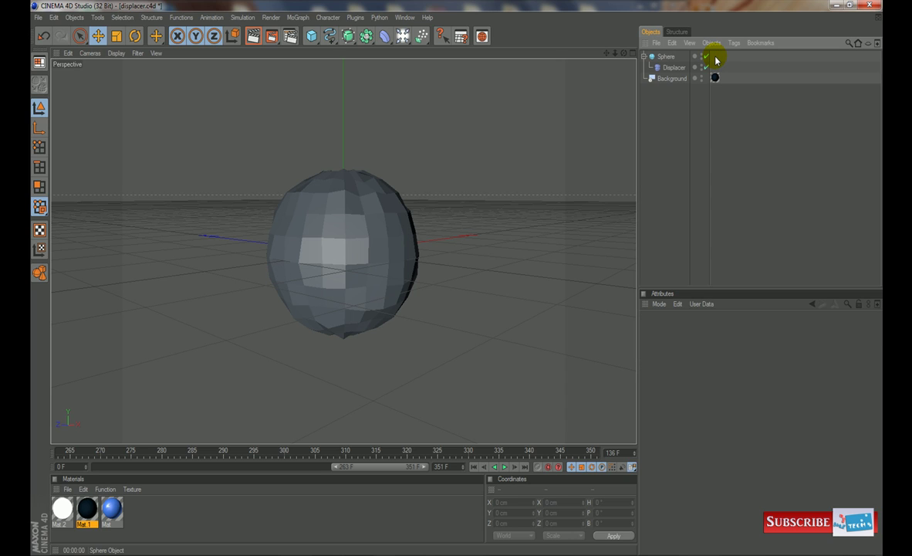
click(665, 58)
click(665, 59)
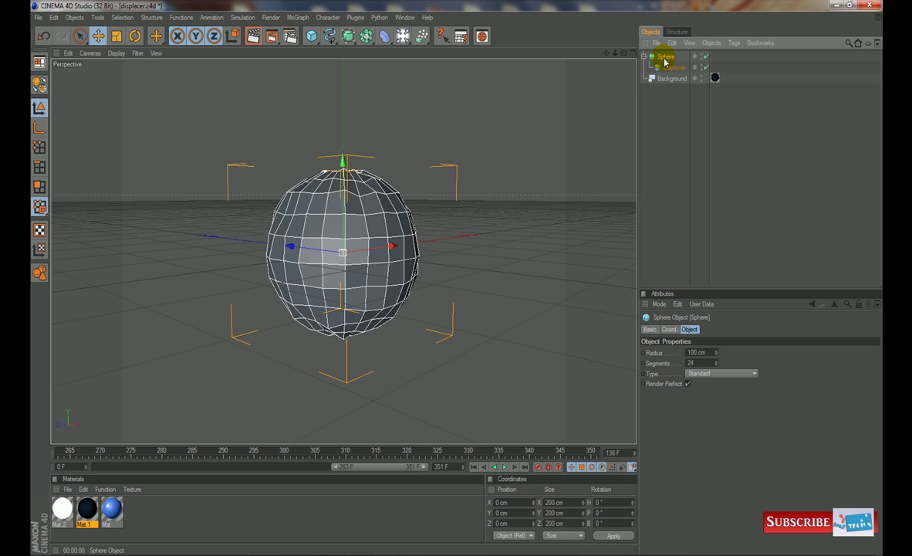
click(693, 373)
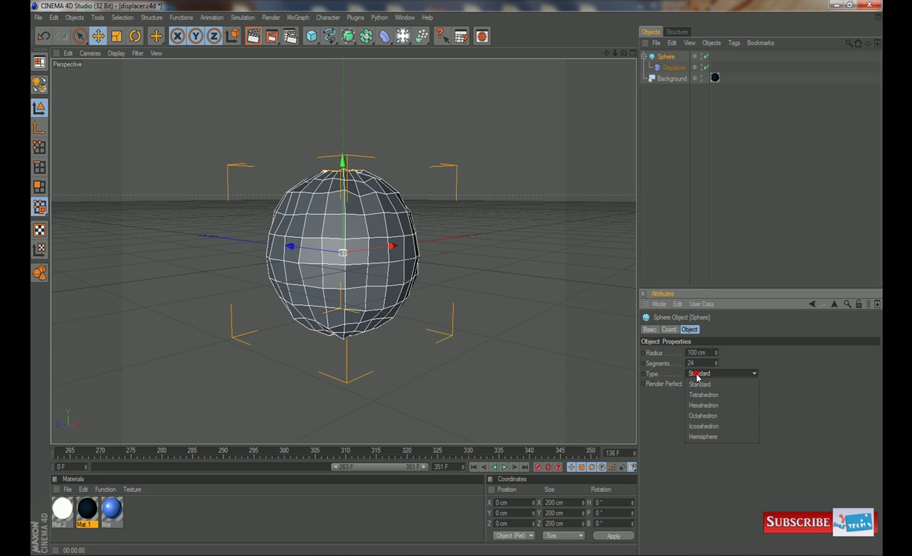
click(723, 426)
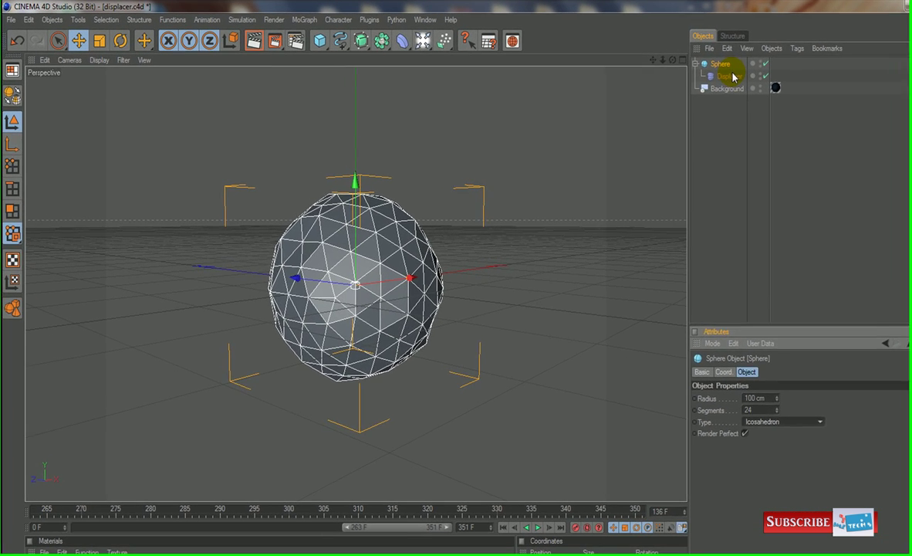
Raise the Displacer's Height to 232 cm to make the sphere jagged and spiky
click(729, 76)
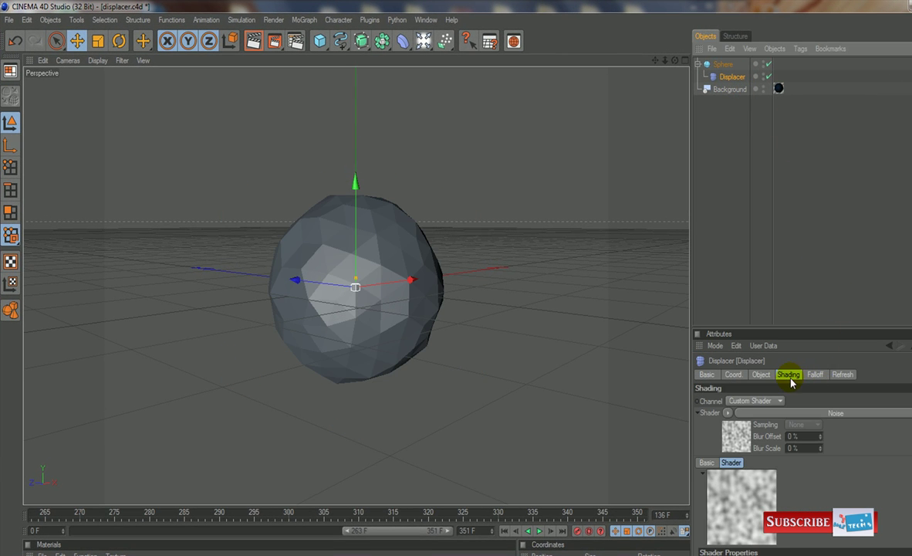
click(758, 374)
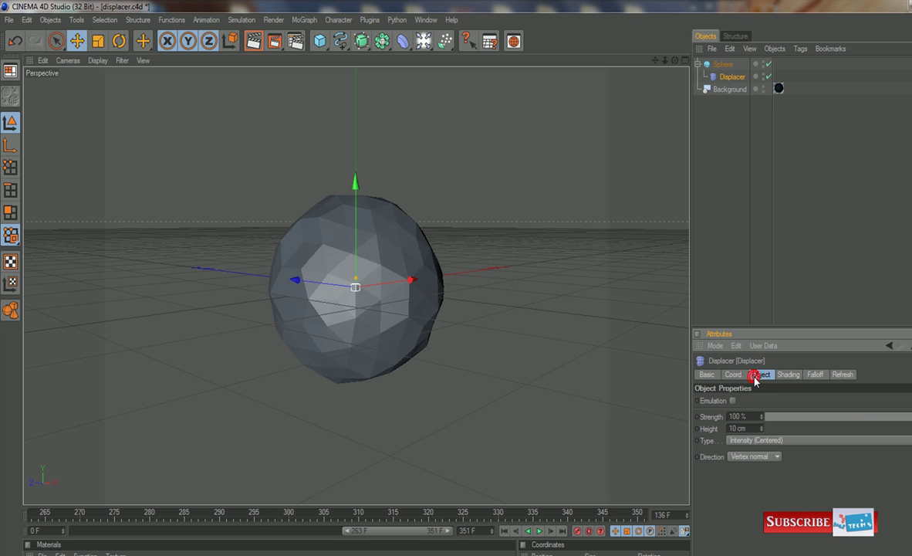
drag(761, 428, 760, 373)
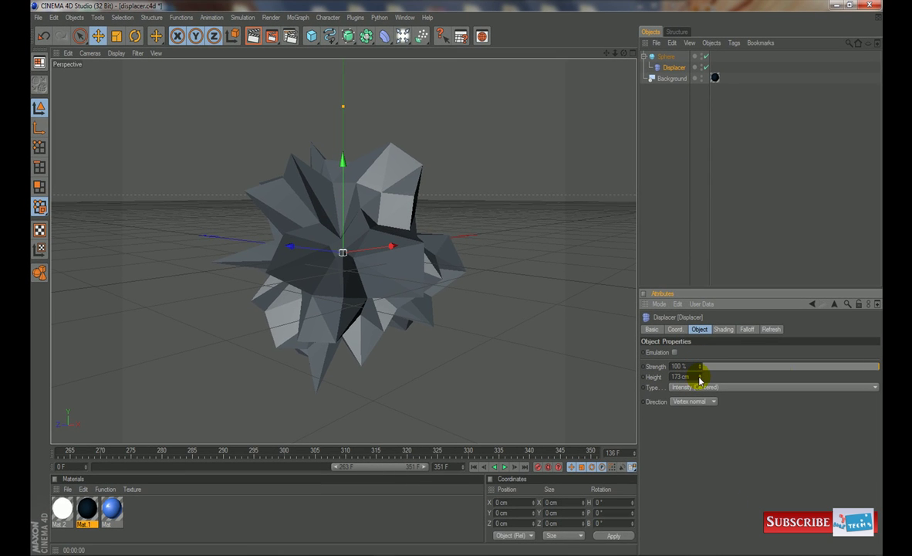
drag(700, 378, 700, 363)
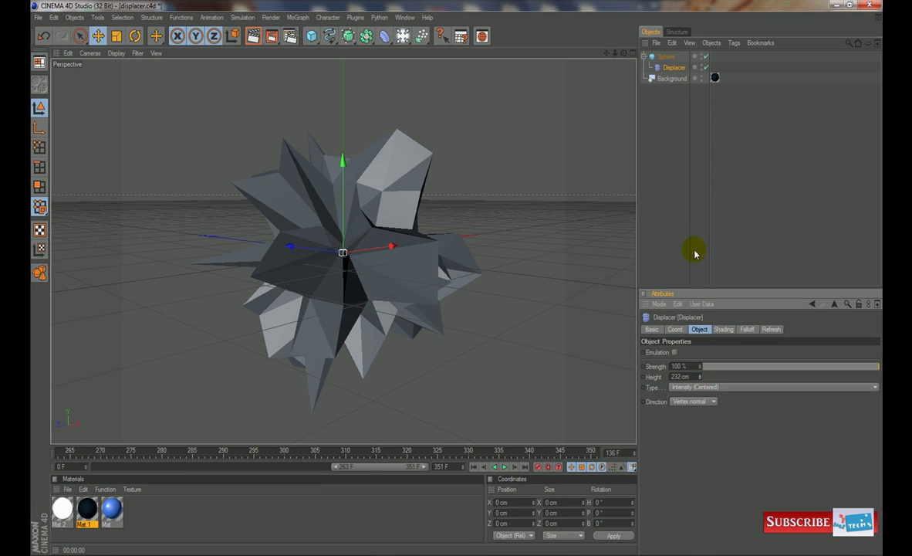
click(691, 220)
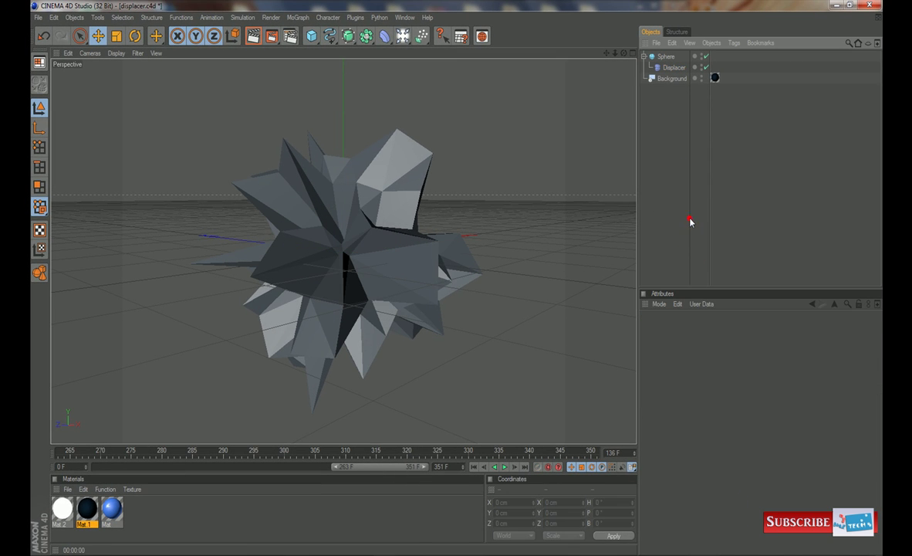
Add a second Displacer under the Sphere, driven by a Noise shader
click(384, 35)
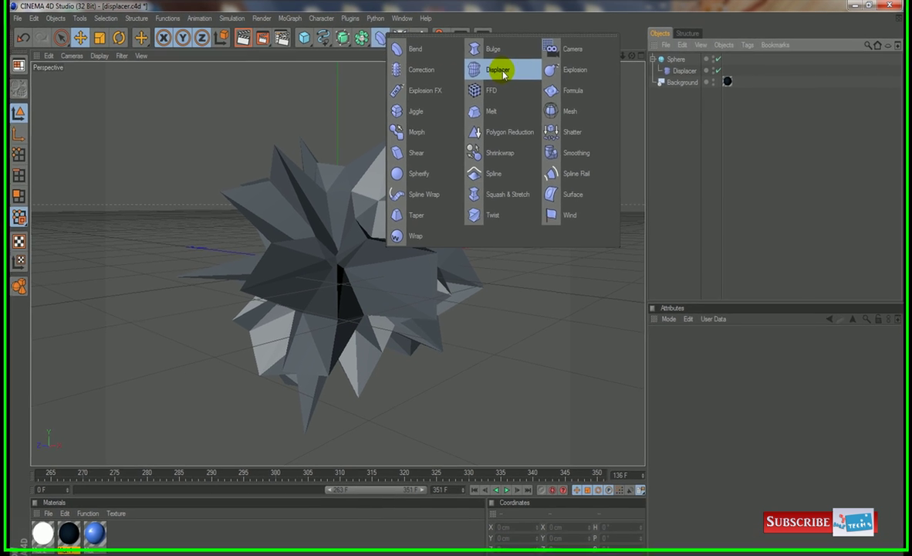
click(497, 67)
mouse_move(670, 58)
mouse_down()
mouse_move(667, 71)
mouse_move(679, 75)
mouse_up()
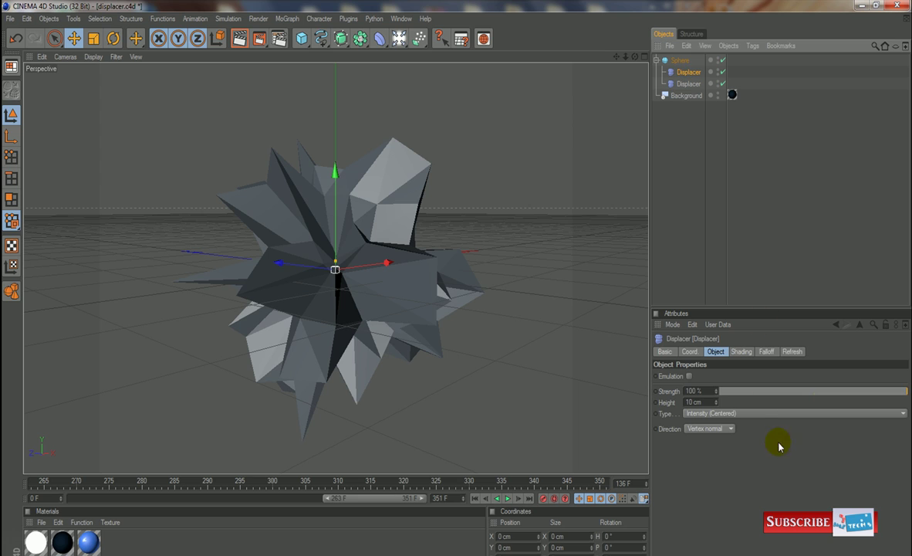
click(740, 351)
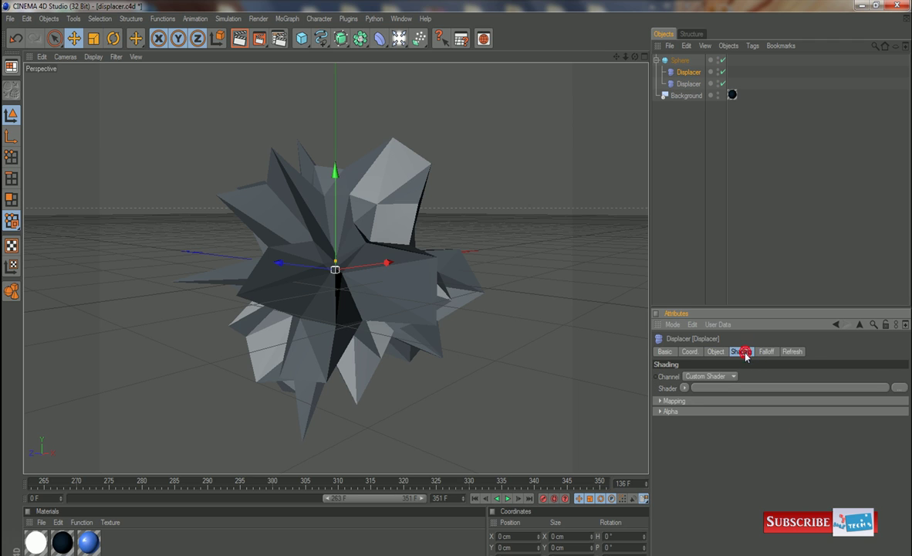
click(682, 389)
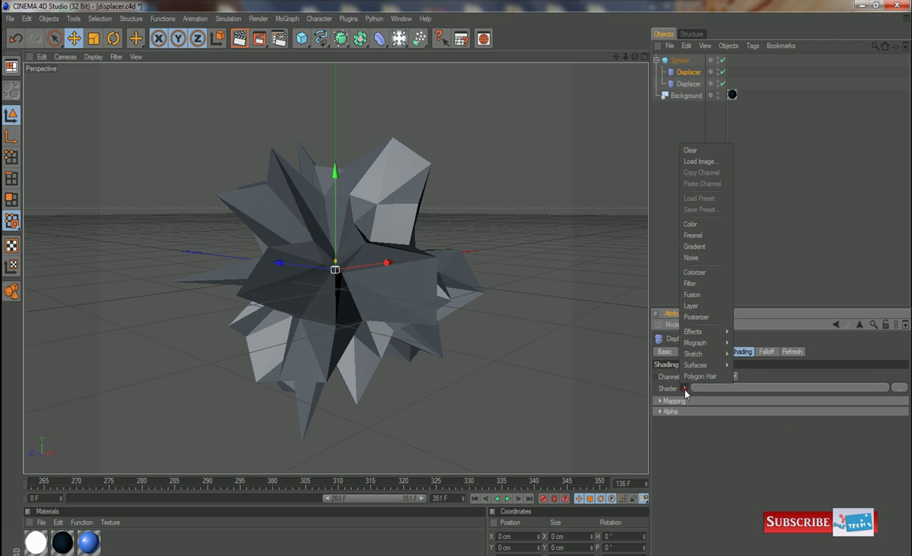
click(716, 257)
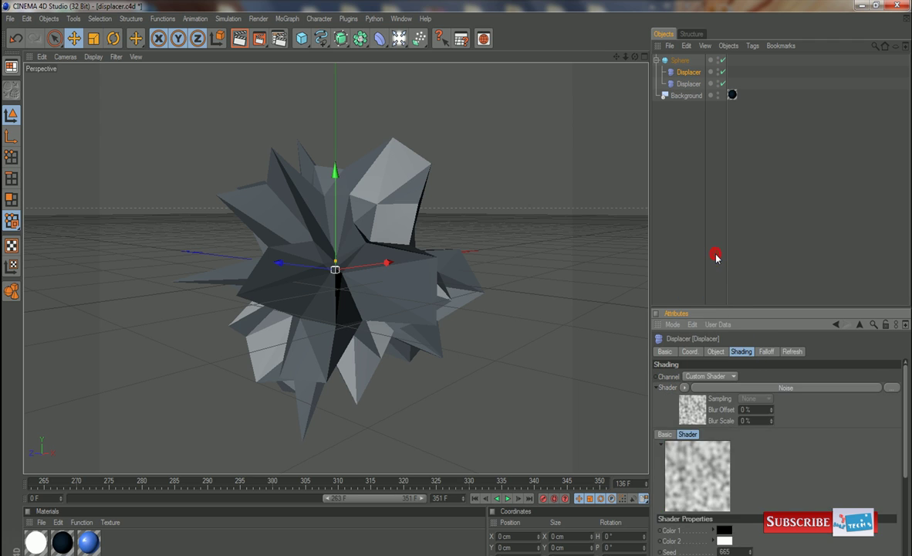
click(658, 389)
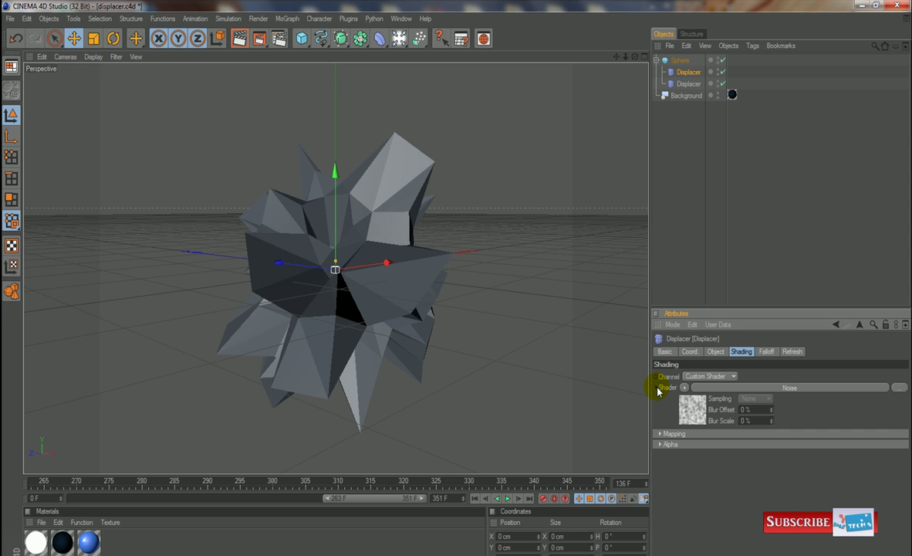
click(658, 389)
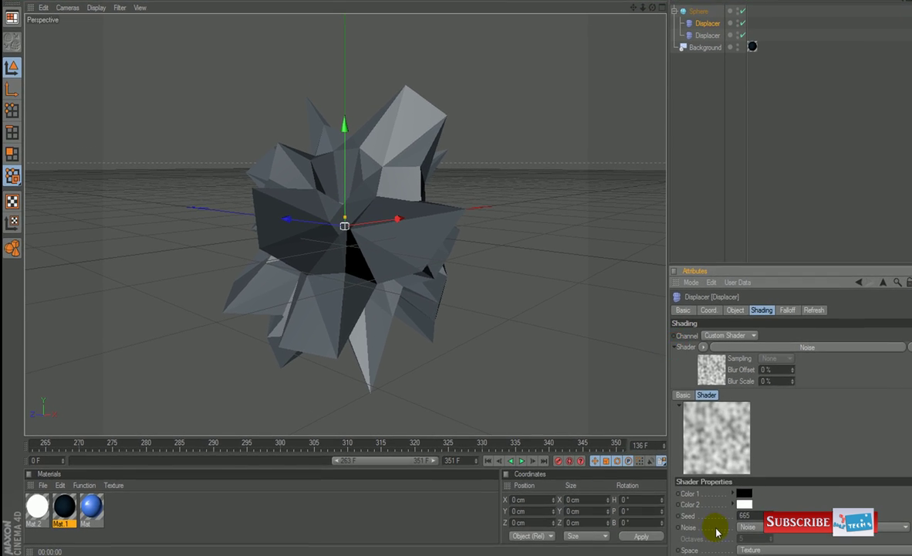
Set the noise Global Scale to 69 % and Animation Speed to 0.1
scroll(697, 555, down, 5)
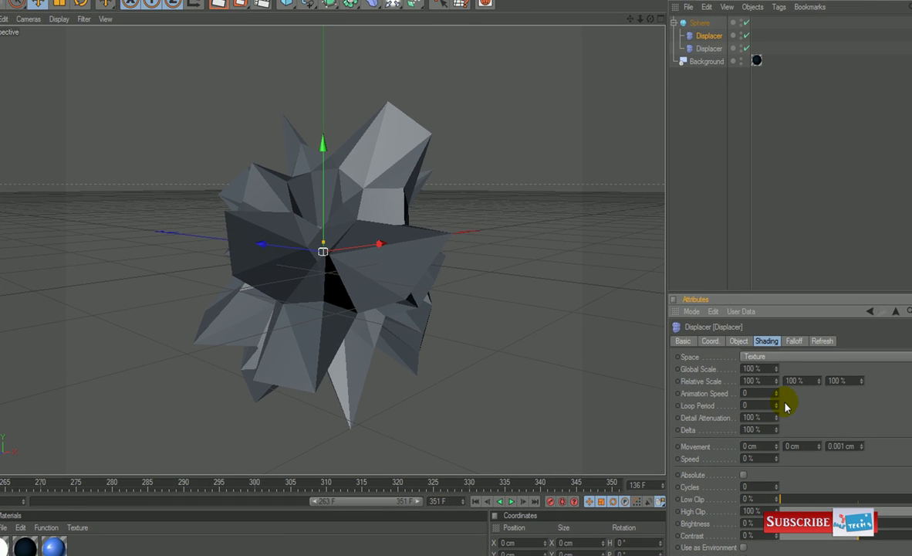
mouse_move(775, 371)
mouse_down()
mouse_move(776, 388)
mouse_move(775, 370)
mouse_up()
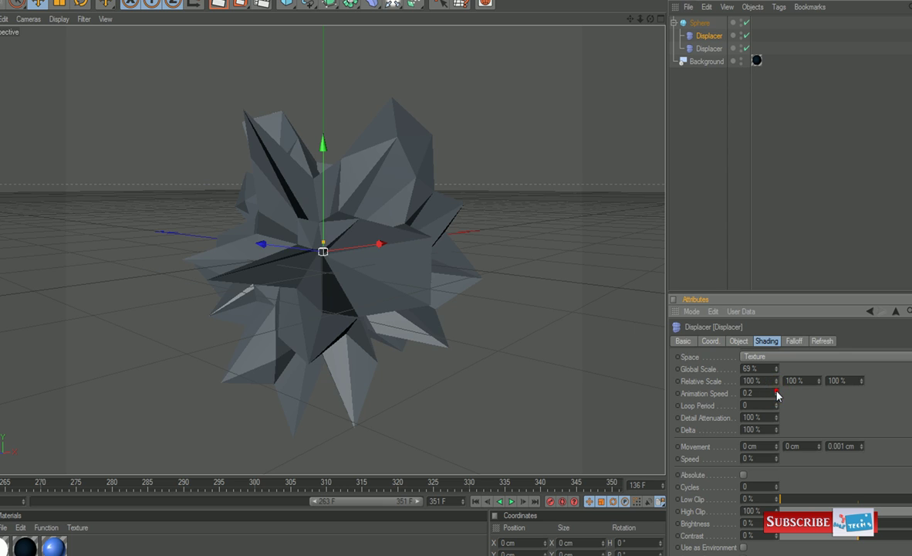
click(777, 396)
click(776, 396)
Play and stop the timeline to preview the slowly animating noise
click(511, 502)
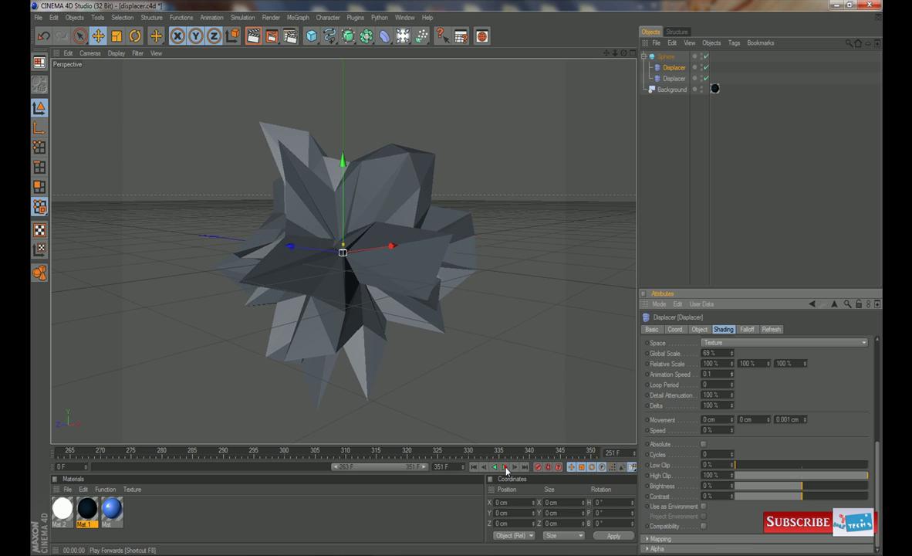
click(506, 467)
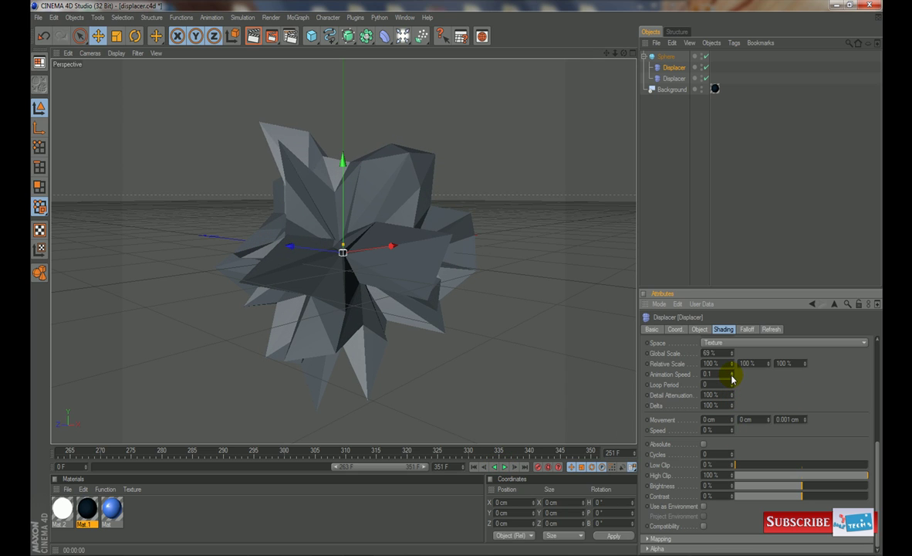
click(504, 468)
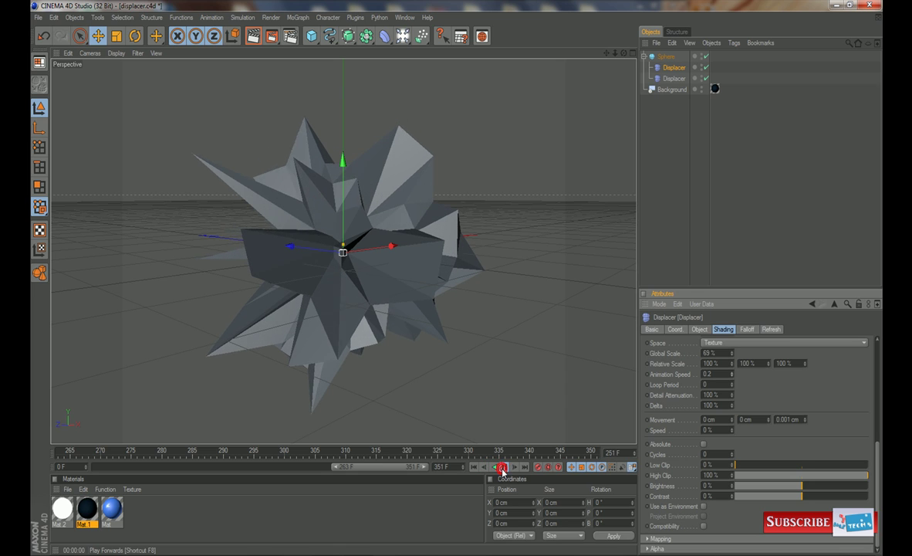
click(504, 467)
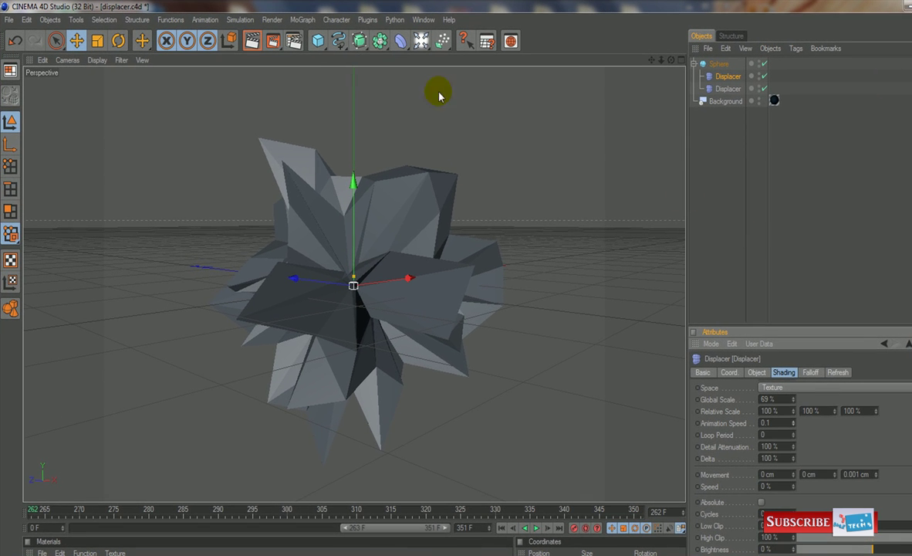
Add a Polygon Reduction deformer under the Sphere with Reduction Strength at 0 %
click(403, 46)
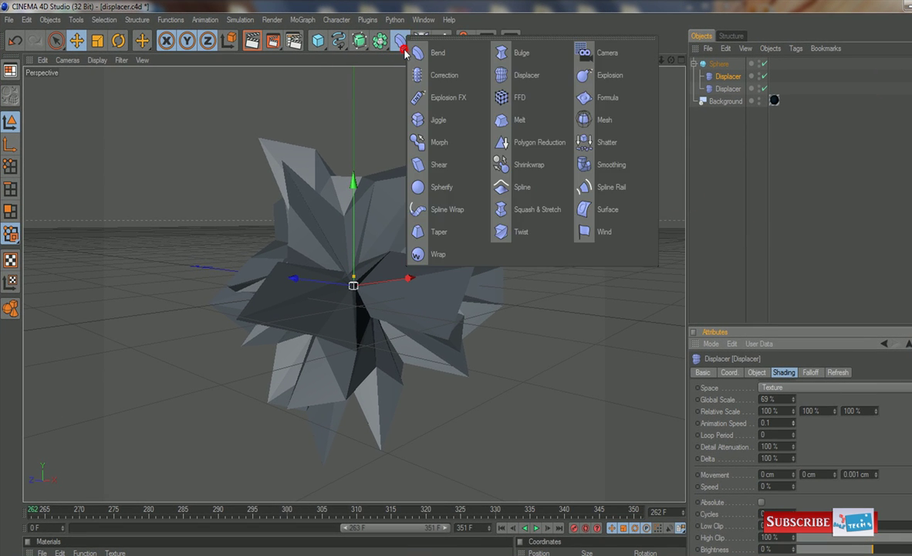
click(515, 144)
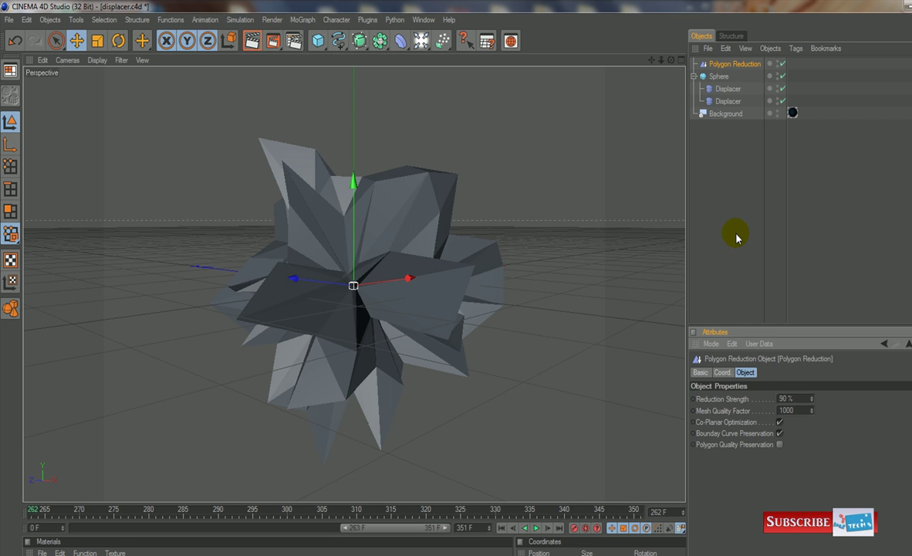
drag(721, 63, 725, 79)
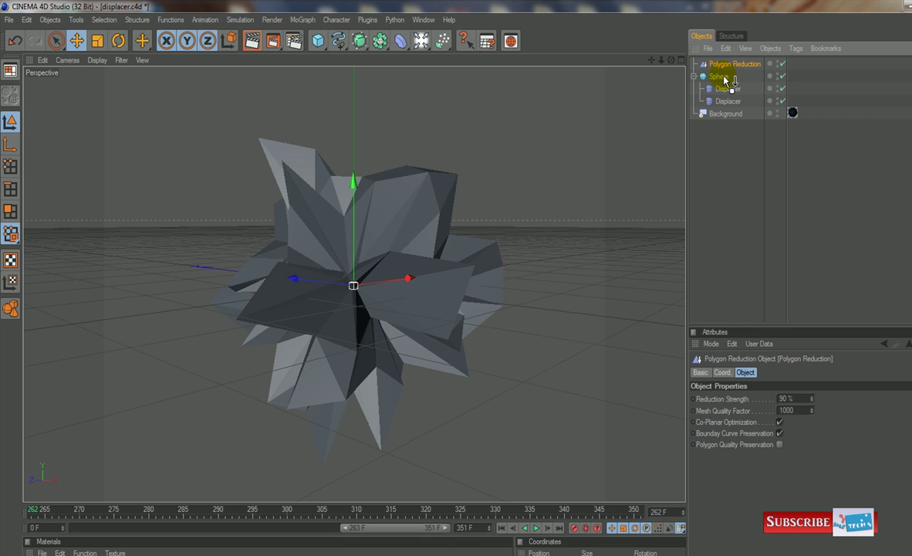
drag(726, 80, 724, 77)
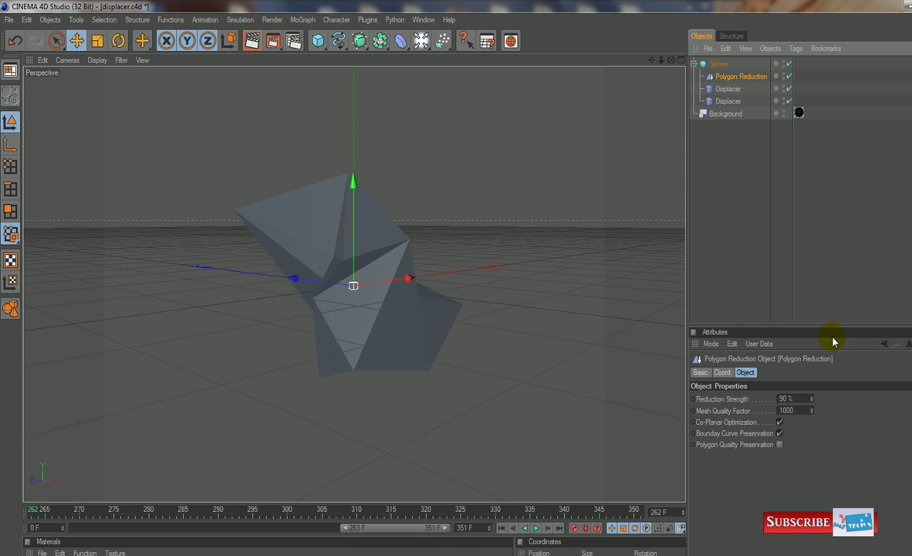
click(784, 398)
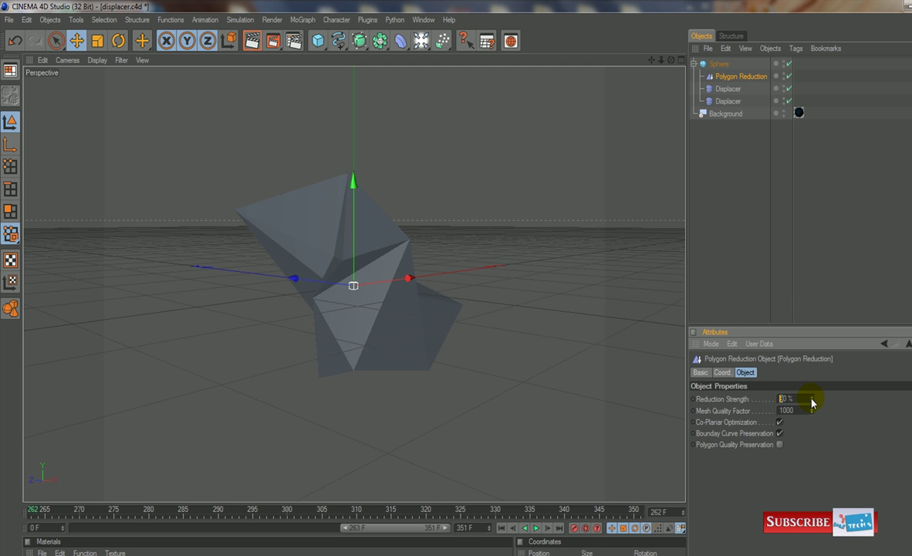
drag(812, 402, 695, 406)
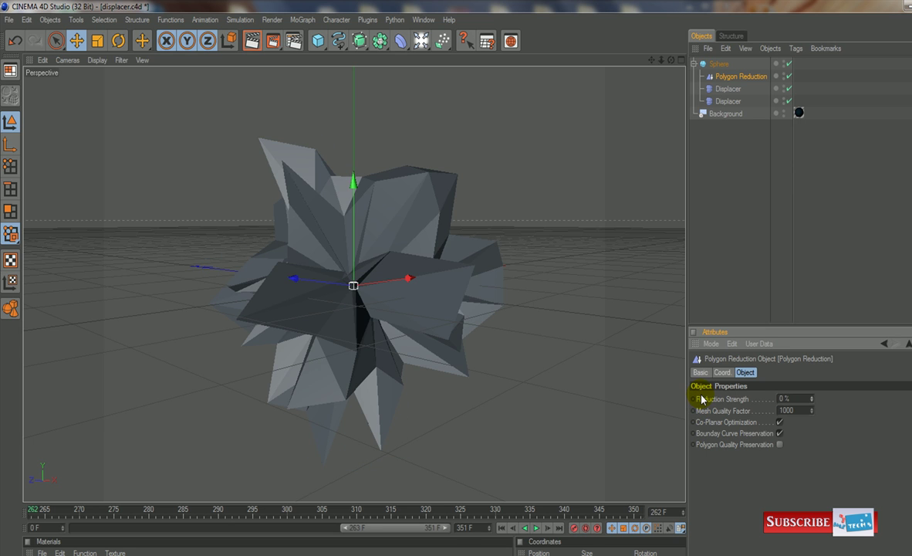
drag(393, 527, 2, 528)
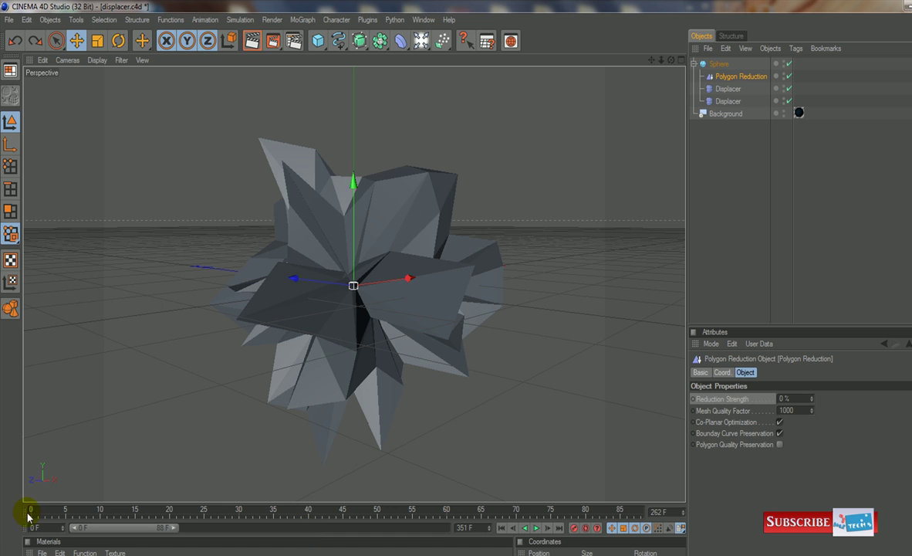
Keyframe Reduction Strength at 0 % on frame 0 and 99 % on frame 280
click(30, 510)
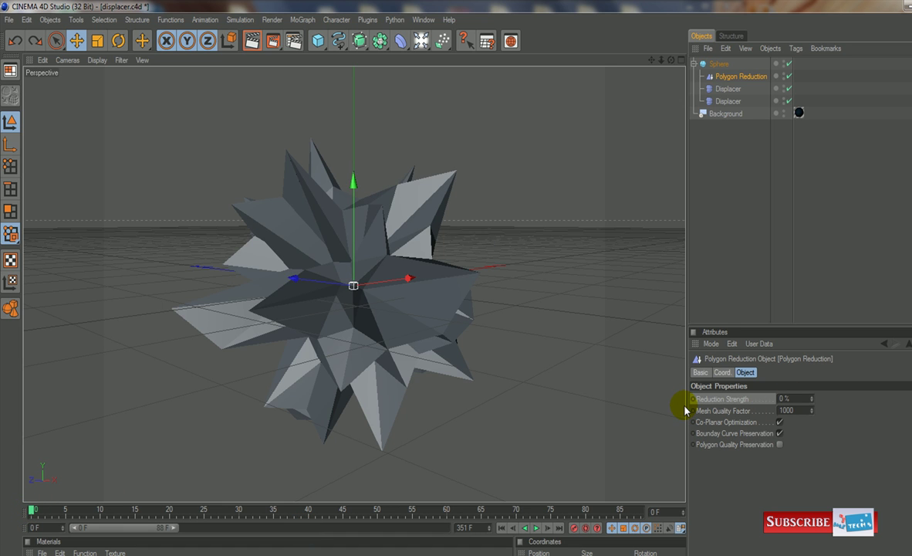
ctrl+click(693, 398)
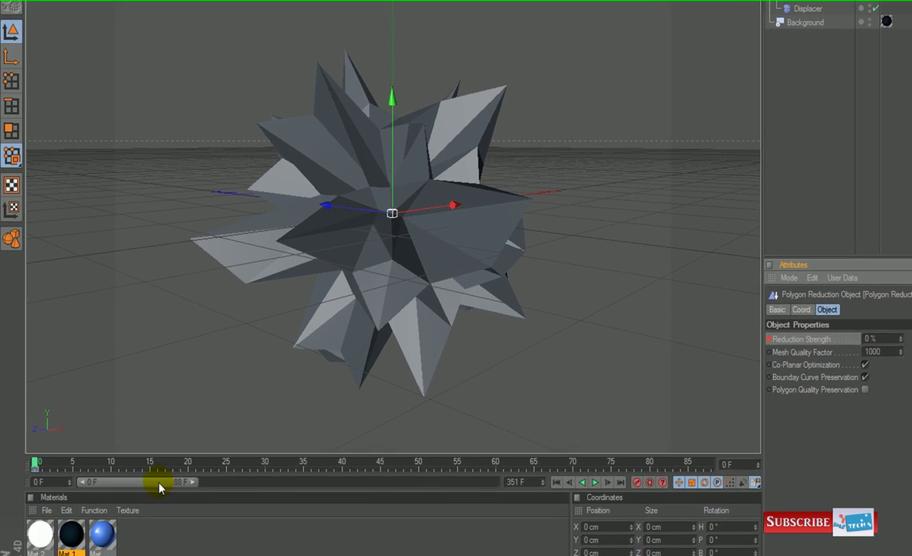
drag(148, 517, 422, 540)
click(219, 463)
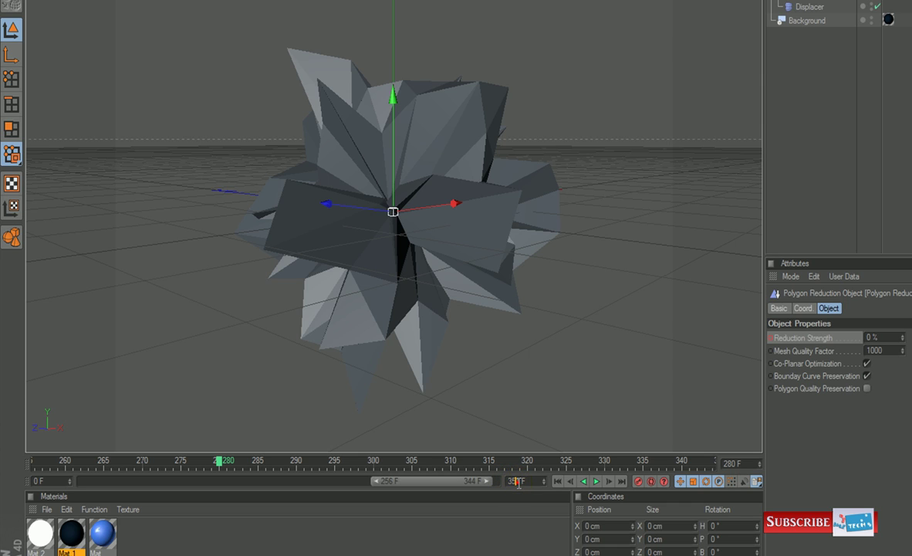
click(872, 337)
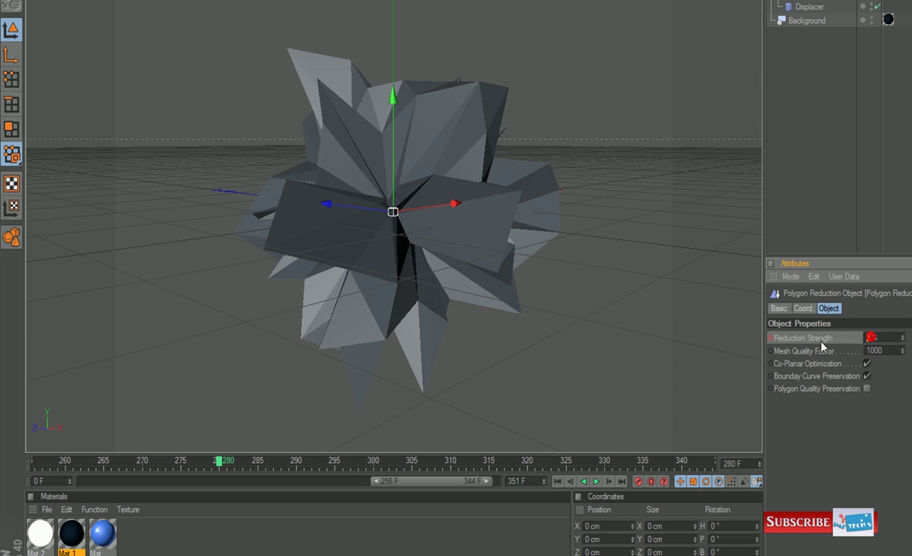
ctrl+click(771, 337)
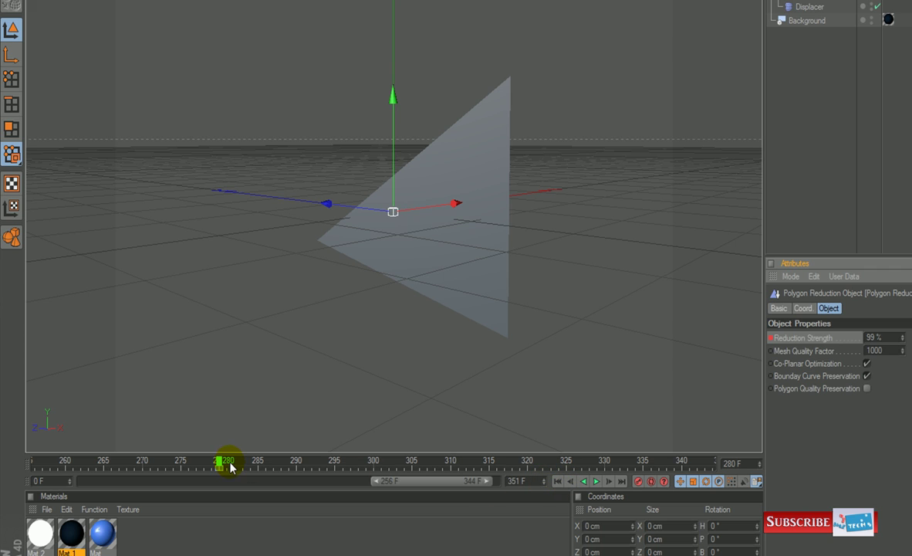
drag(218, 463, 143, 463)
click(557, 481)
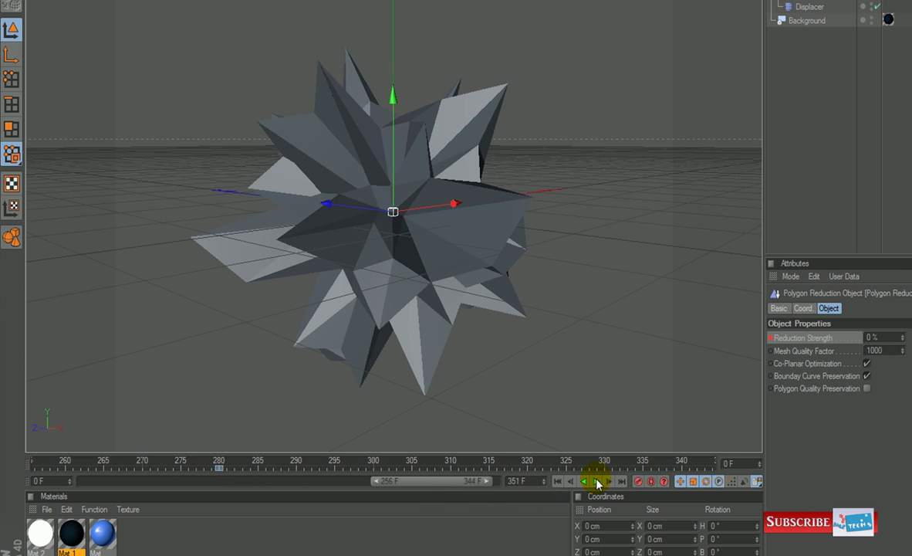
Play the reduction animation through to the single triangle, then stop playback
click(598, 480)
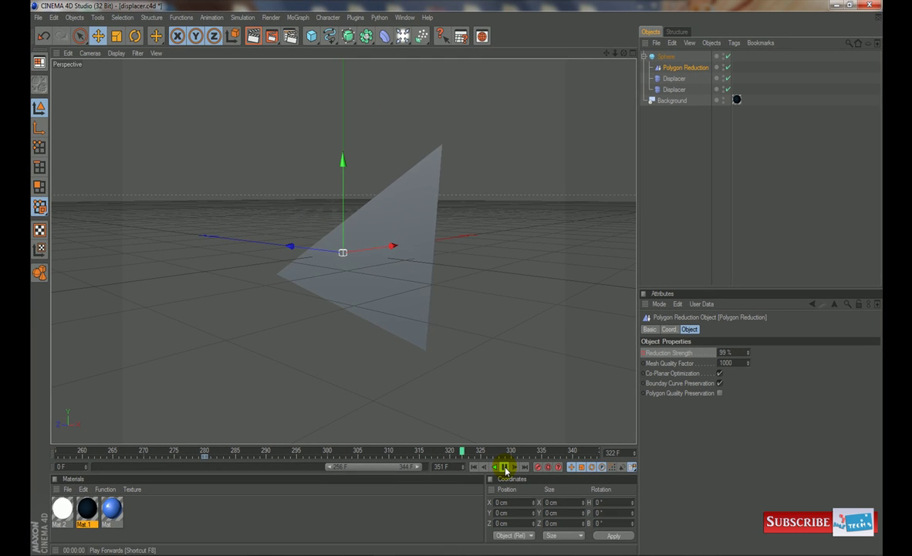
click(504, 467)
Fold away the Sphere's children and create a second sphere, Sphere.1
click(647, 61)
click(644, 56)
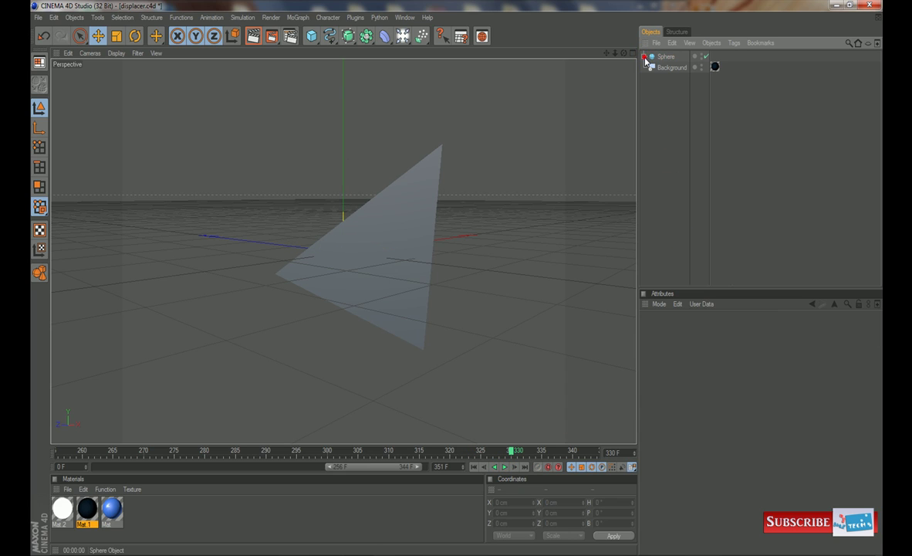
click(661, 62)
ctrl+drag(665, 60, 669, 106)
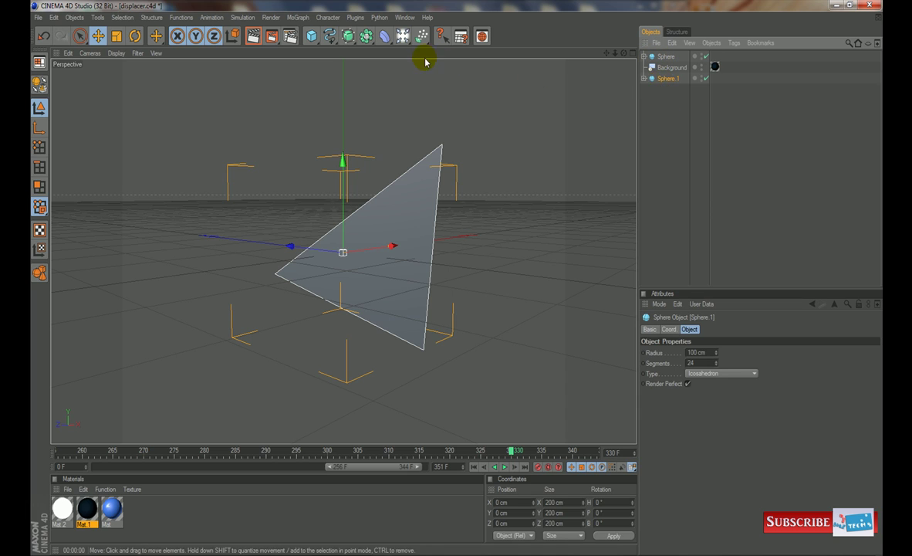
Add an Atom Array and place Sphere.1 inside it
click(384, 36)
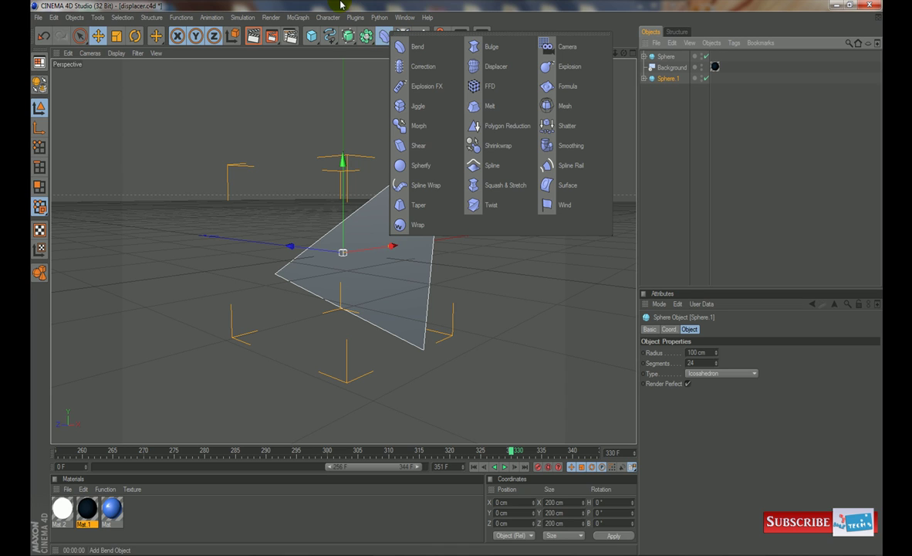
click(349, 36)
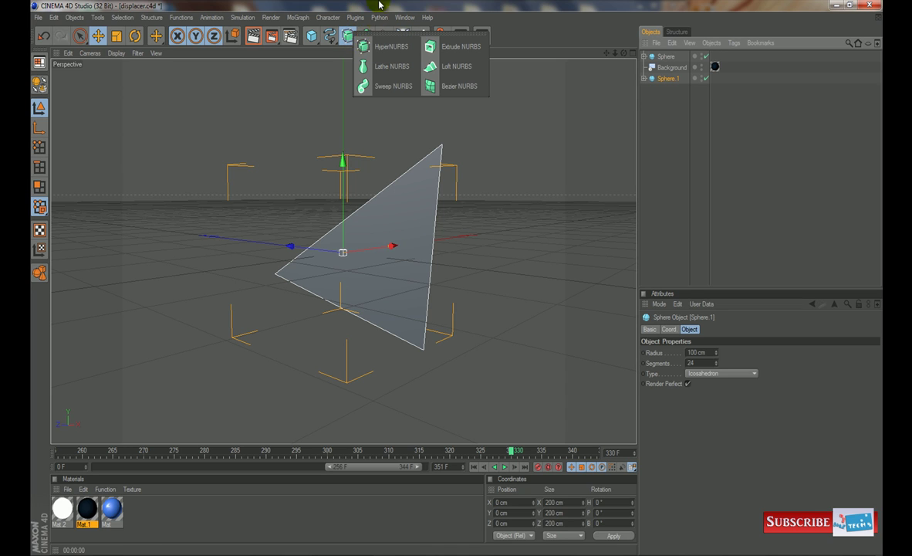
click(365, 37)
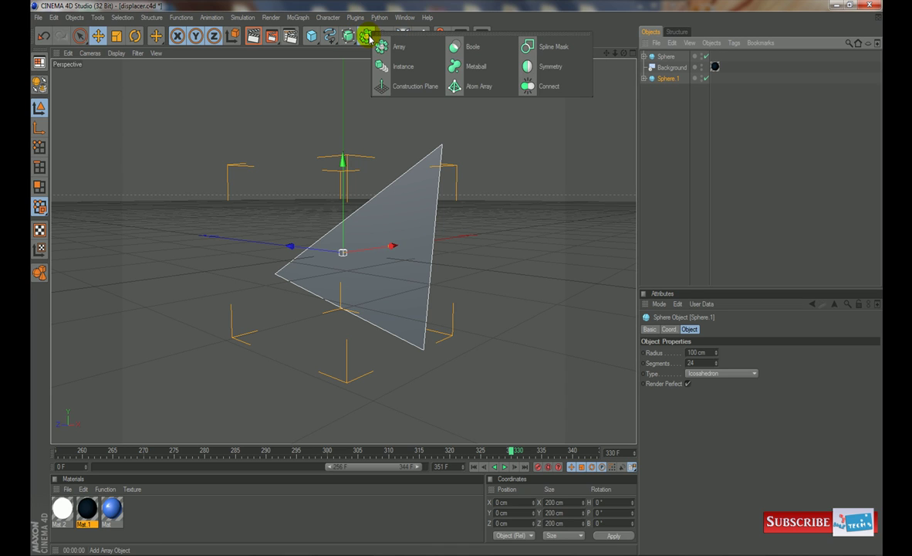
click(463, 83)
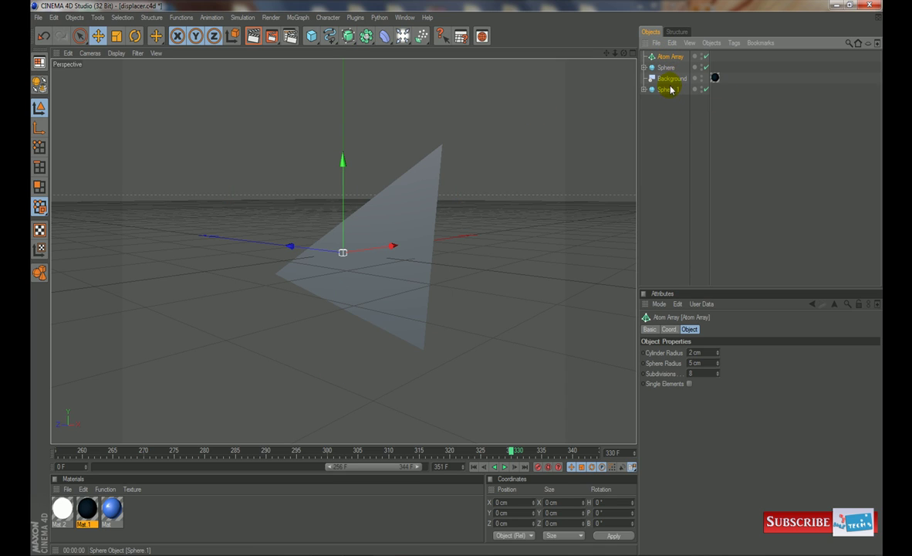
drag(679, 61, 673, 59)
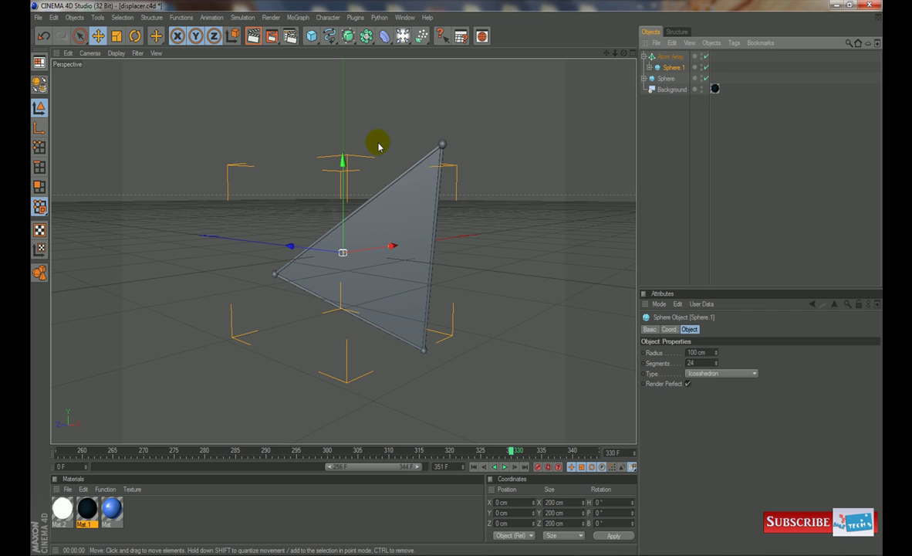
Thin the Atom Array to 0.83 cm cylinder and 1.89 cm sphere radii
scroll(434, 143, up, 3)
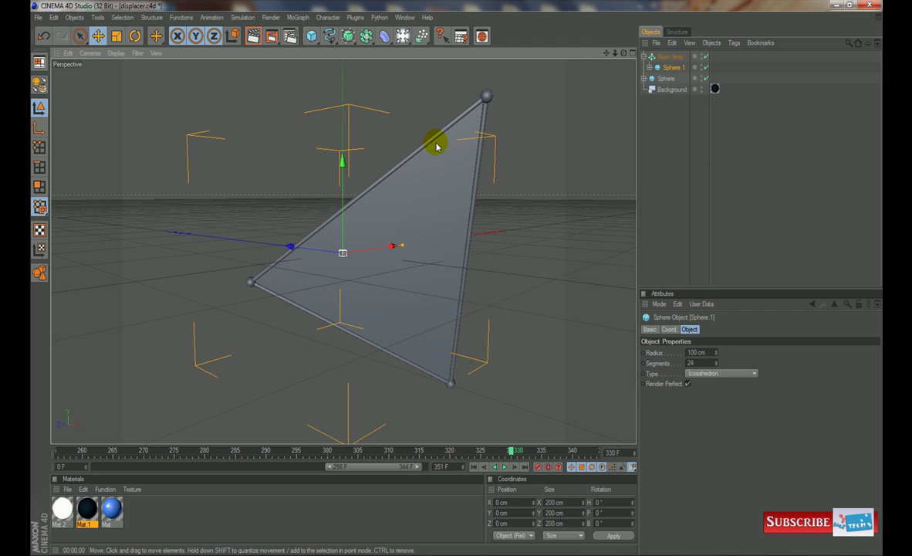
scroll(259, 301, up, 2)
scroll(258, 301, down, 5)
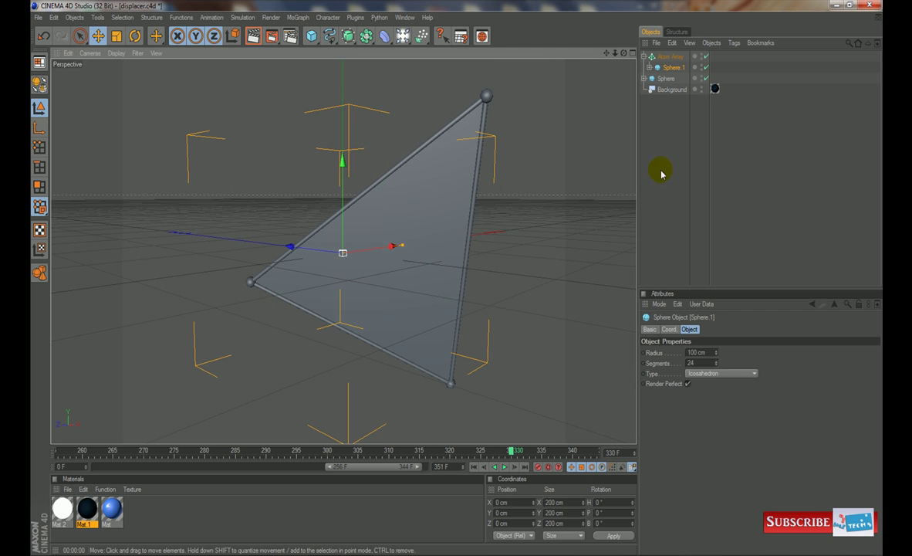
click(665, 56)
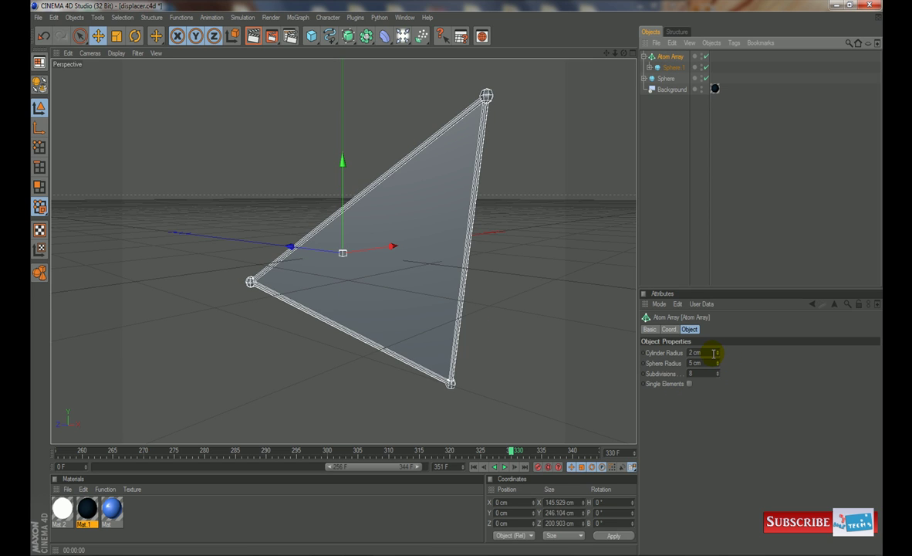
drag(717, 357, 687, 364)
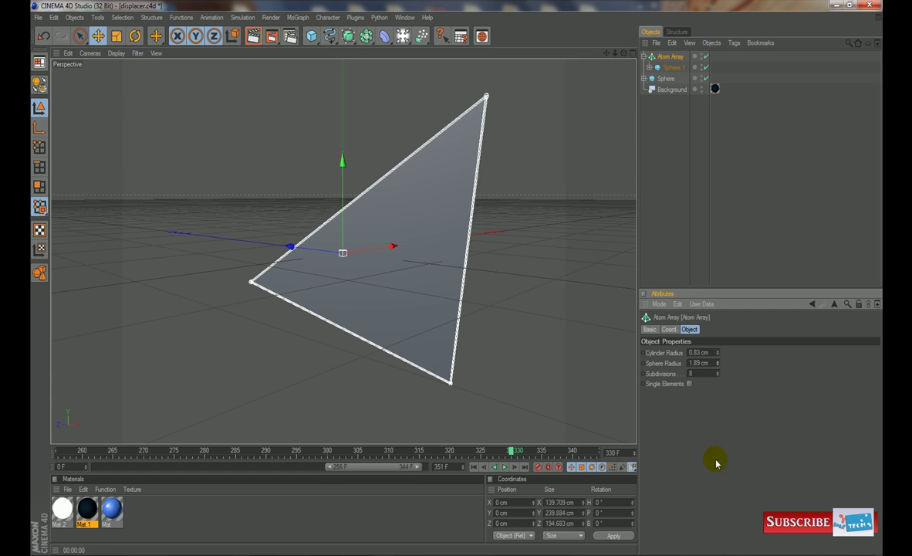
Enable Luminance on the white Mat.2 material and apply it to the Atom Array
click(692, 214)
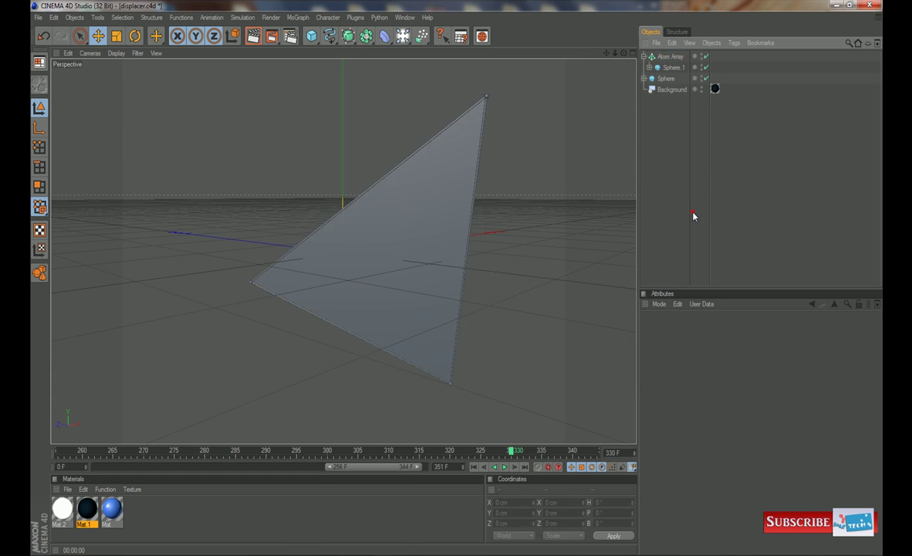
double_click(63, 510)
click(199, 209)
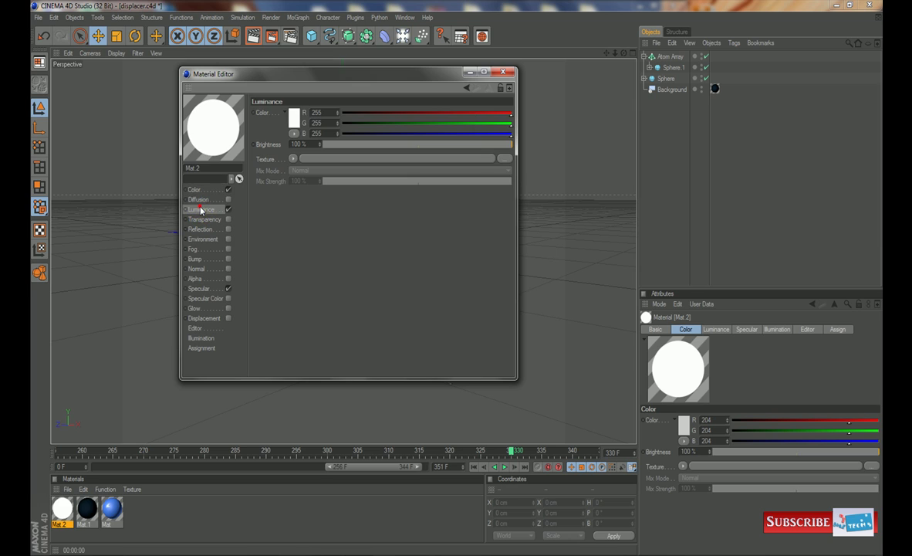
click(226, 209)
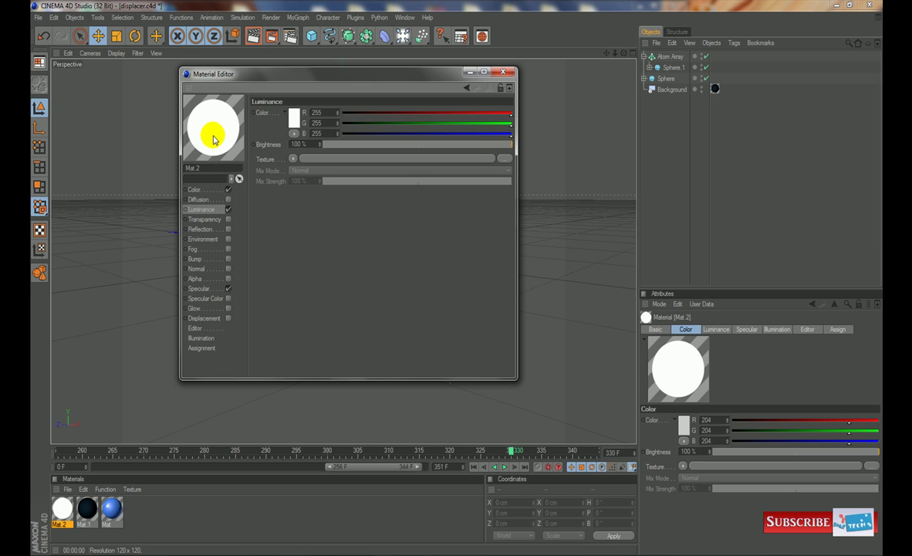
click(502, 72)
click(58, 511)
drag(57, 511, 669, 59)
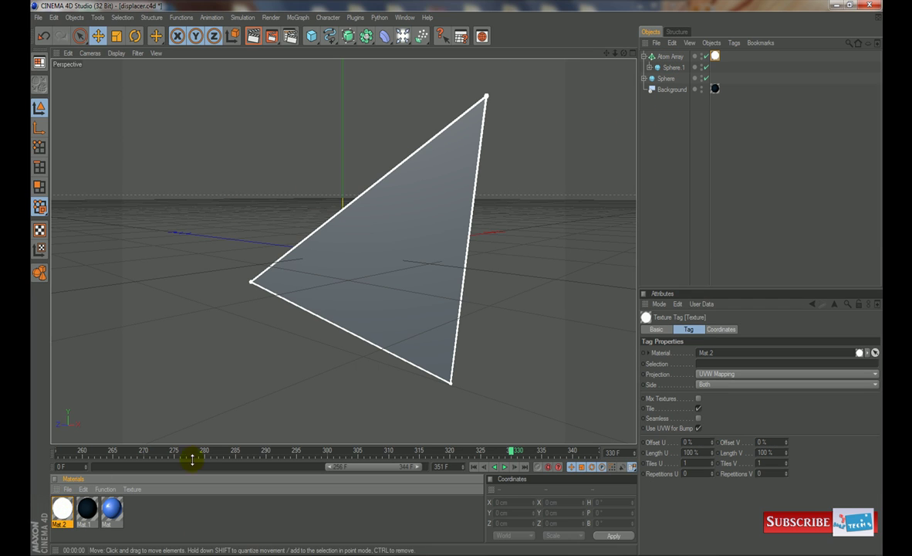
Check the blue Mat's Reflection and Color settings, then apply it to the Sphere
click(113, 511)
double_click(114, 511)
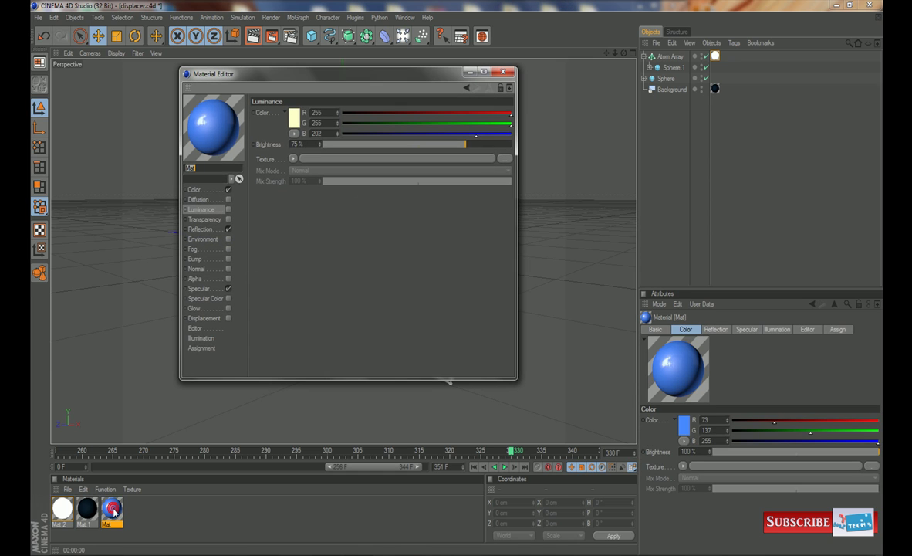
click(201, 229)
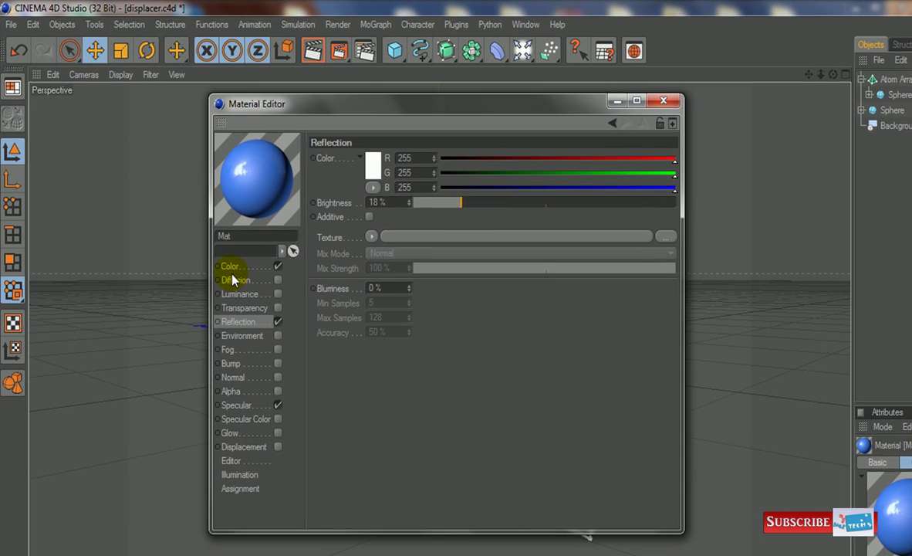
click(230, 267)
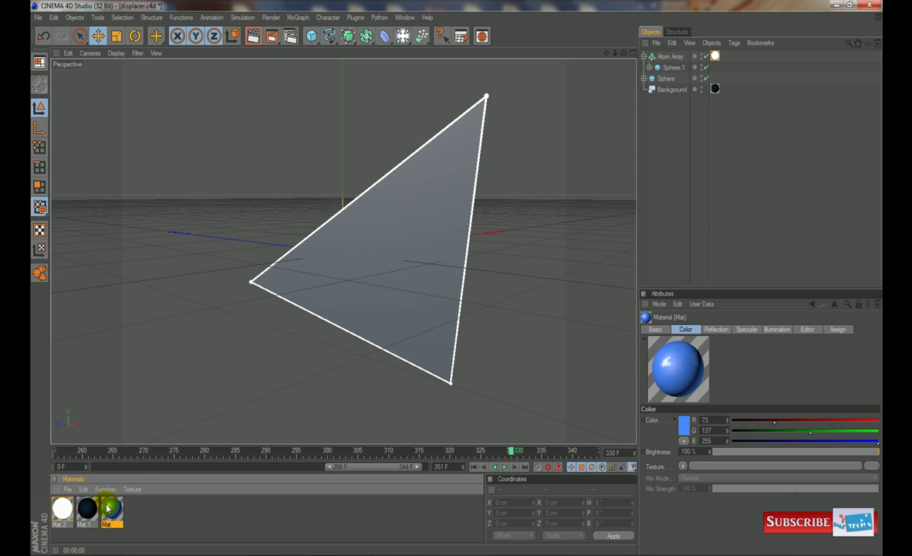
drag(108, 507, 668, 81)
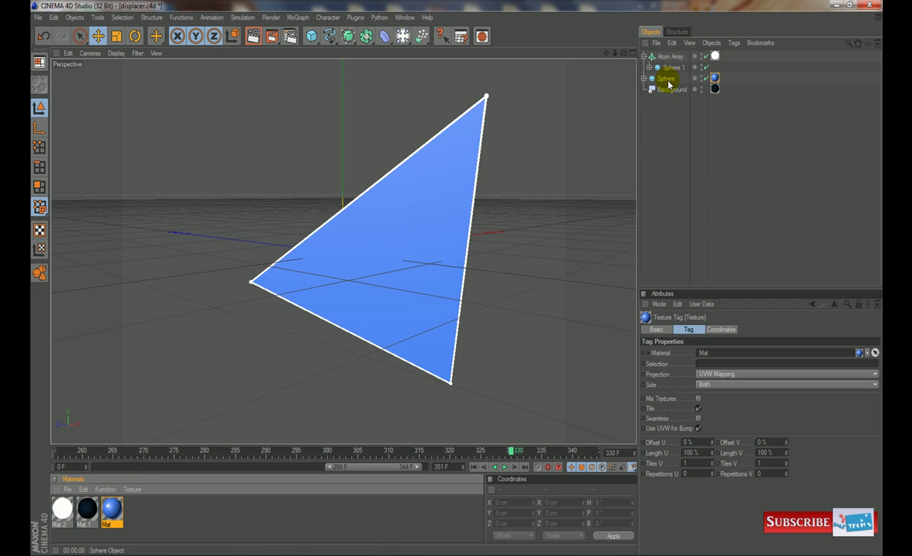
double_click(87, 507)
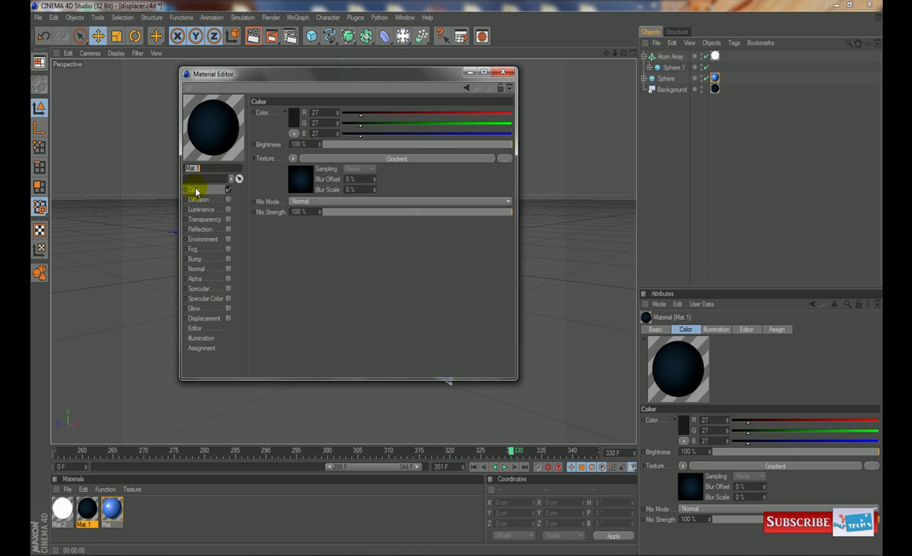
click(293, 158)
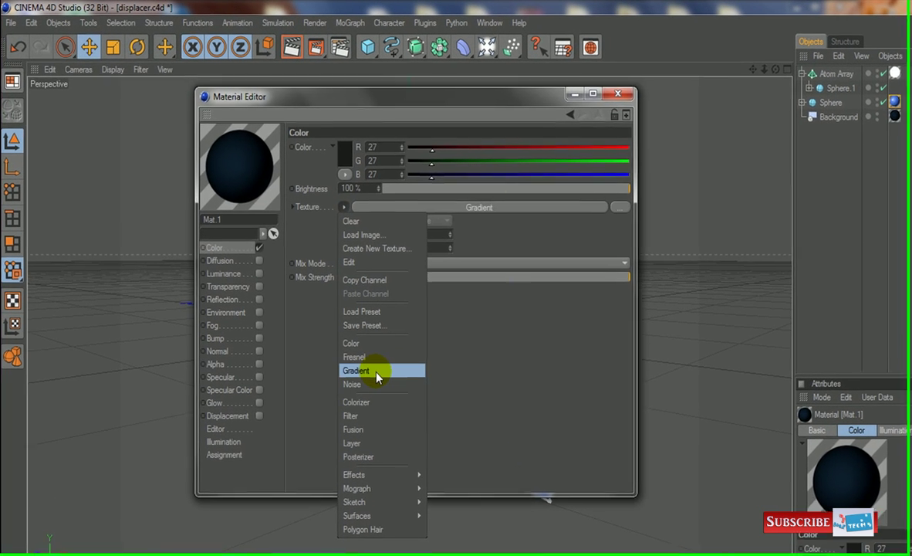
click(376, 374)
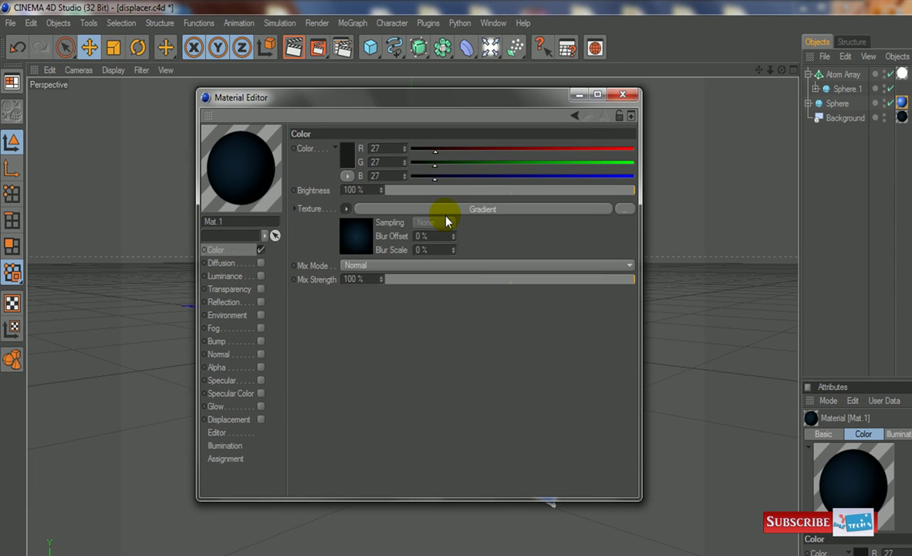
click(445, 210)
click(337, 259)
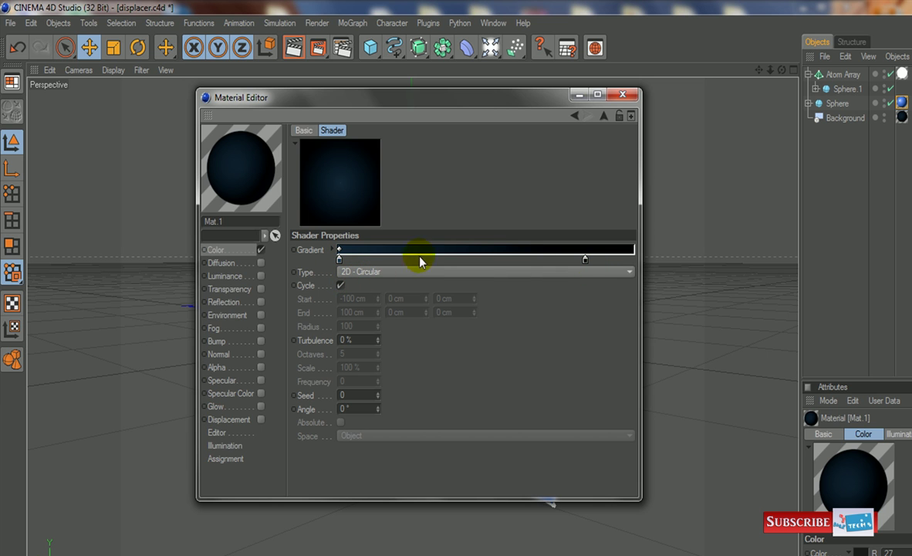
click(623, 94)
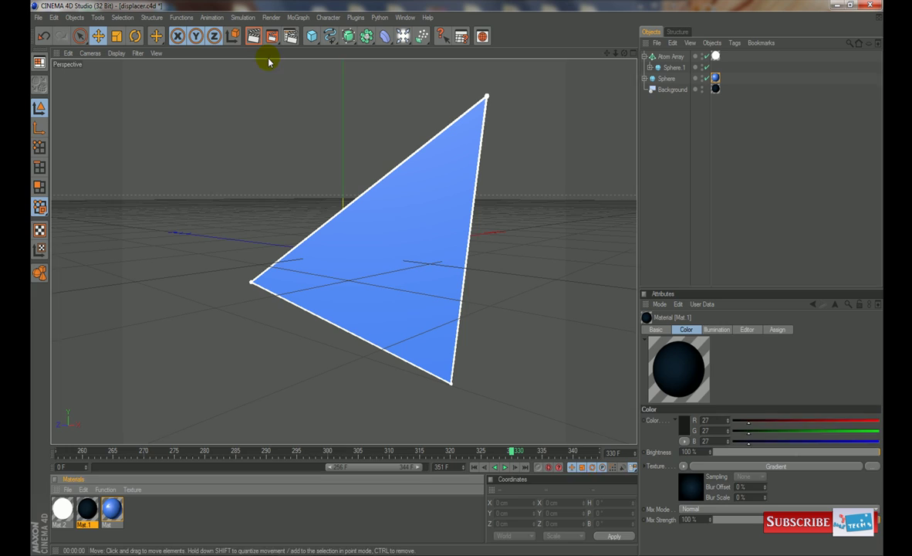
Preview the dark background render, clear it, and play the animation from frame 0
click(253, 37)
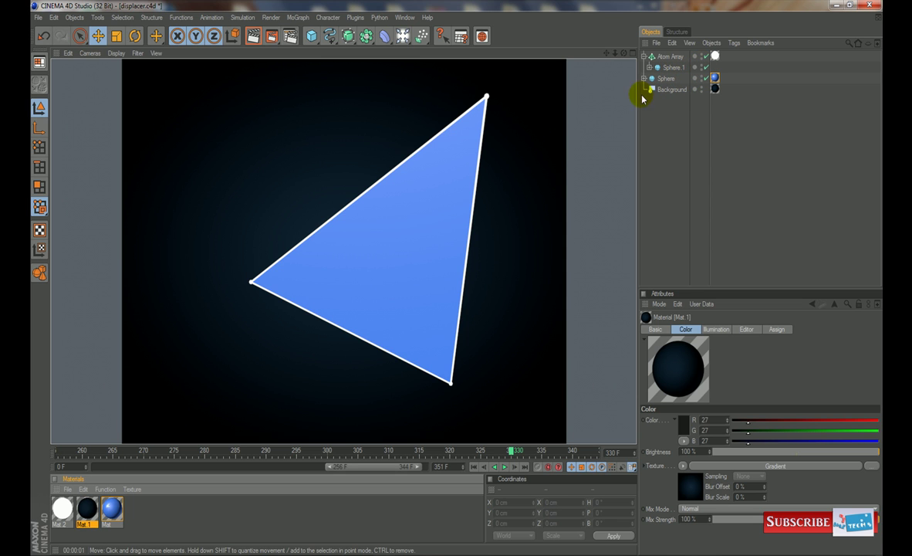
click(514, 222)
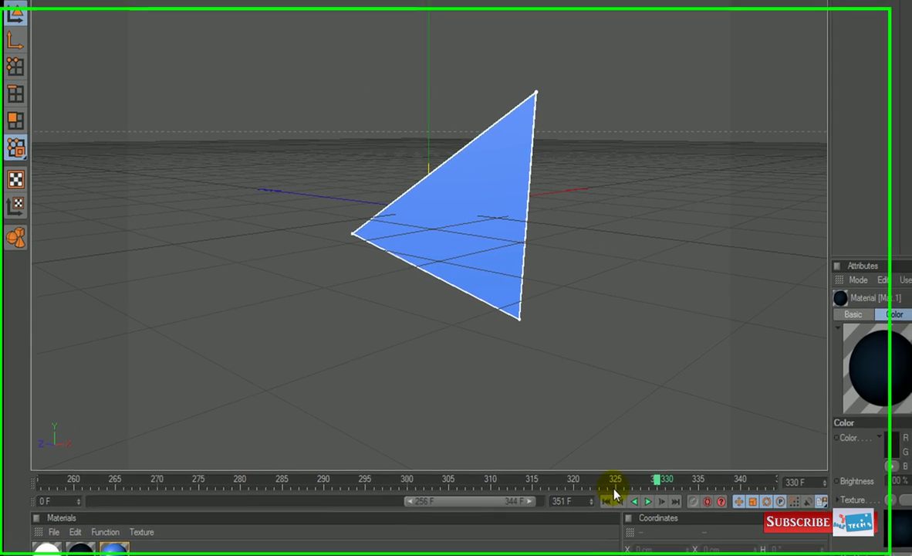
click(474, 467)
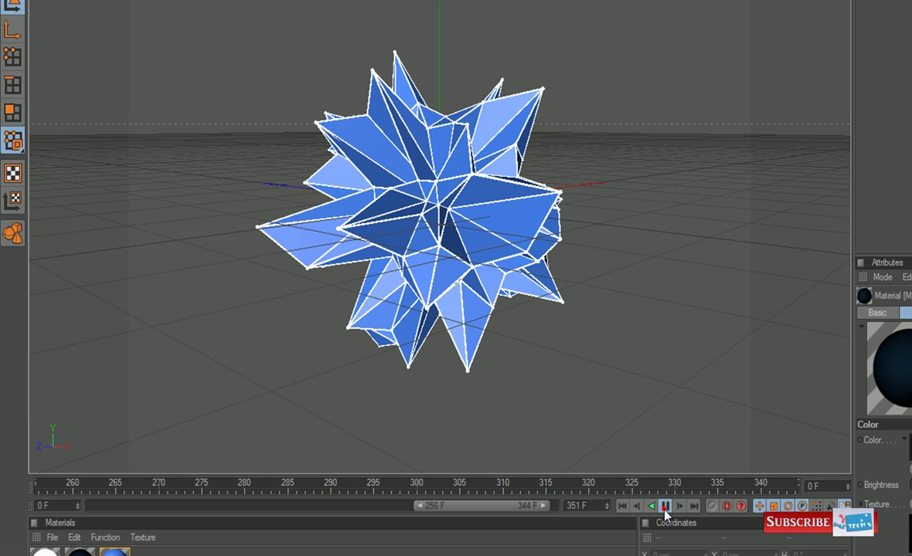
click(665, 507)
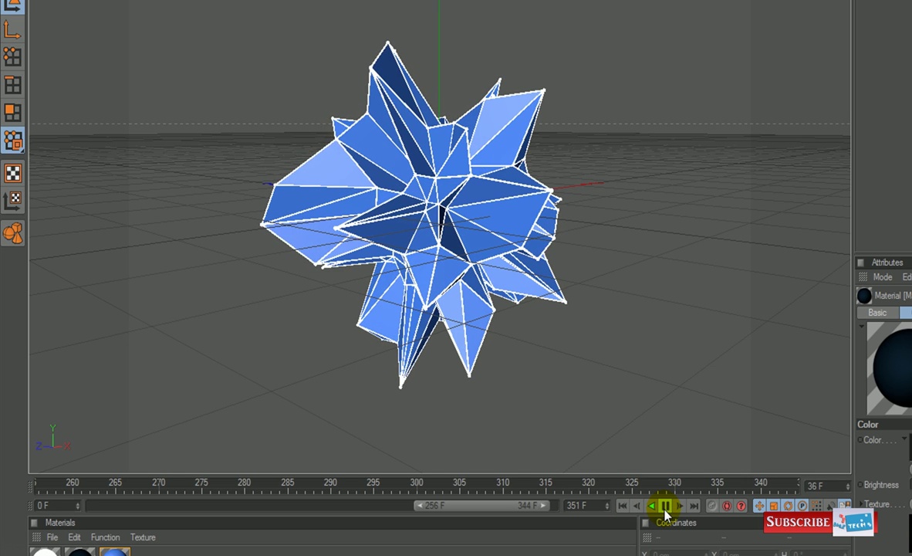